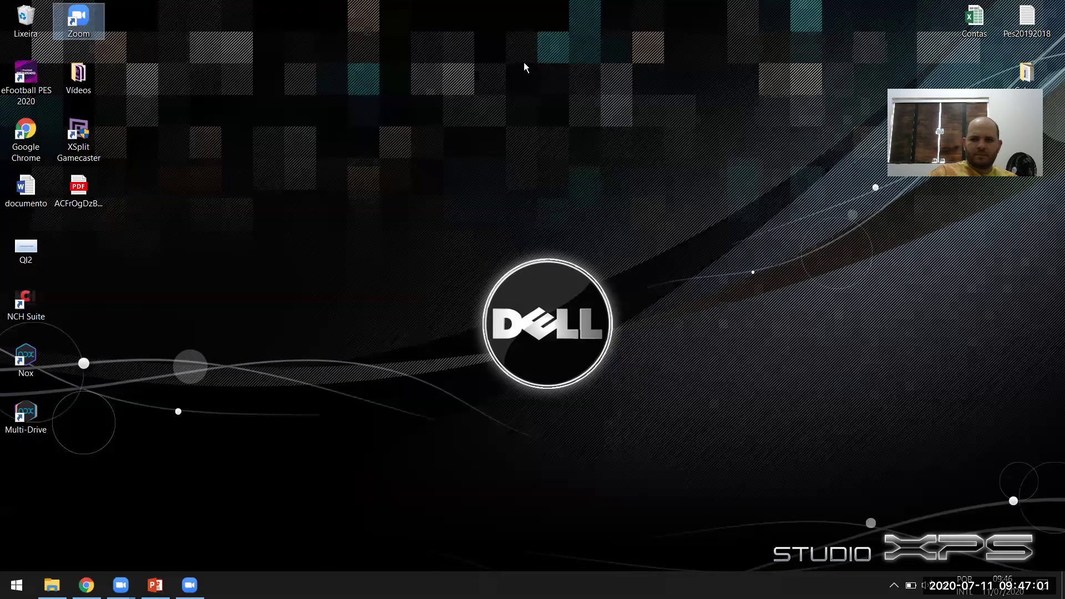
Move the Zoom recording-conversion window out of the way at the edge of the desktop
left_click(524, 64)
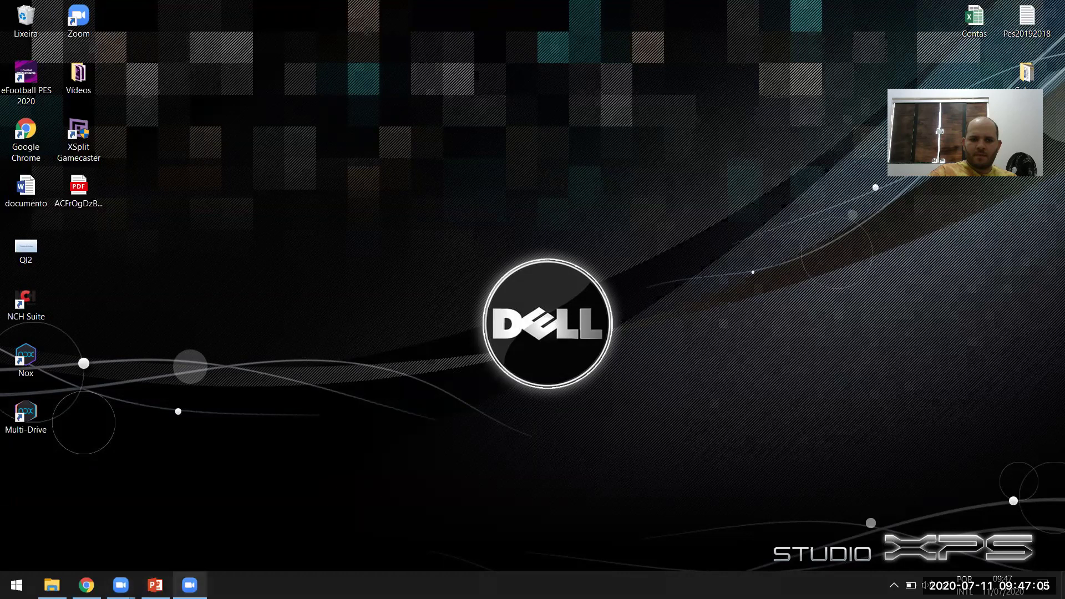
left_click(121, 585)
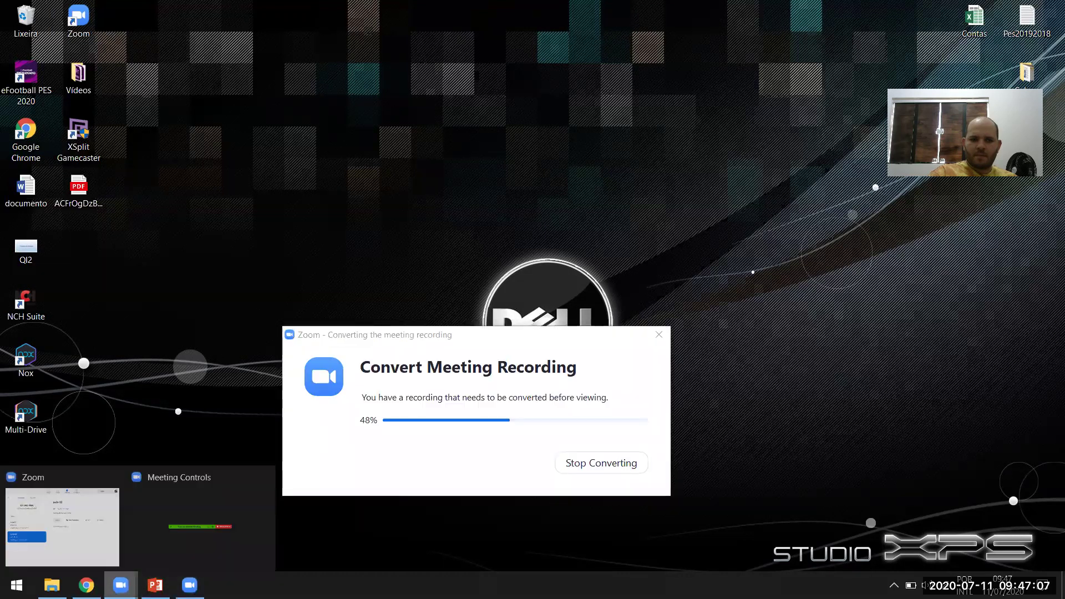
left_click(61, 536)
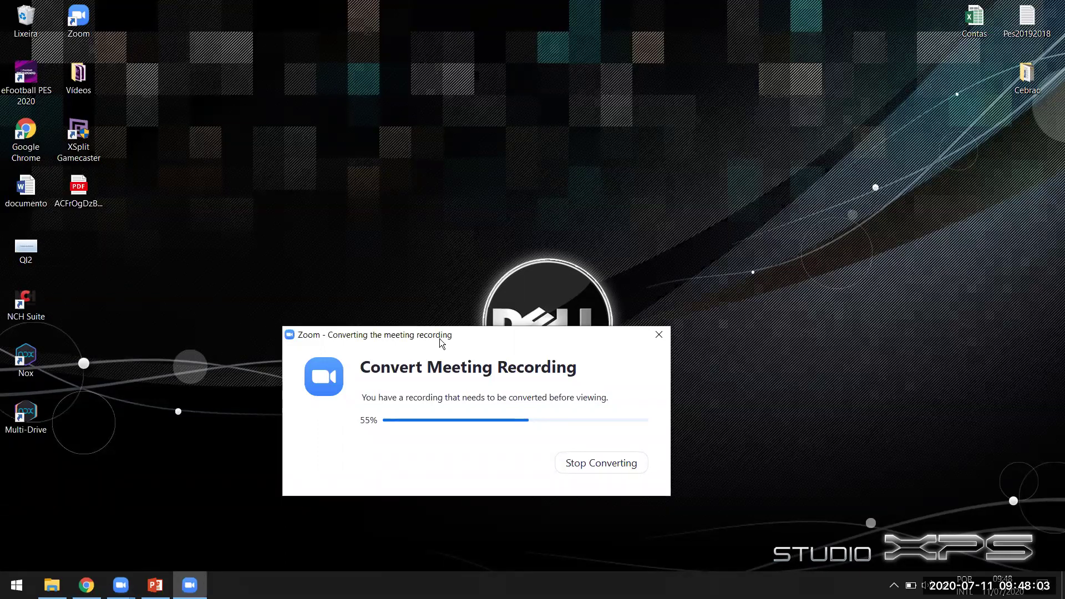
left_click_drag(440, 339, 465, 274)
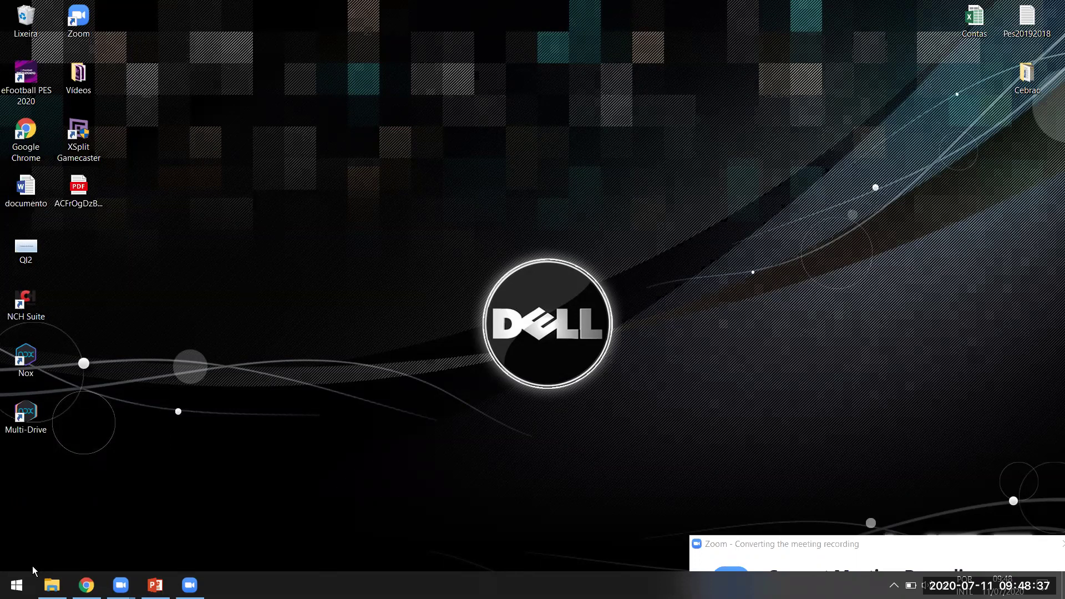
Switch to File Explorer and open the properties of Disco Local (C:) from Este Computador
left_click(52, 586)
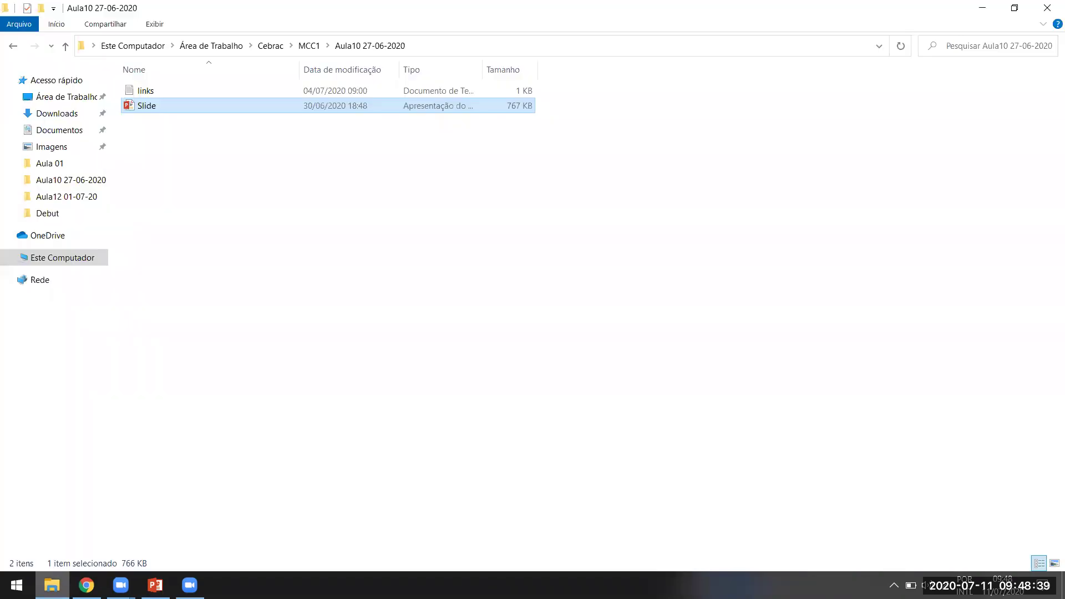
left_click(293, 289)
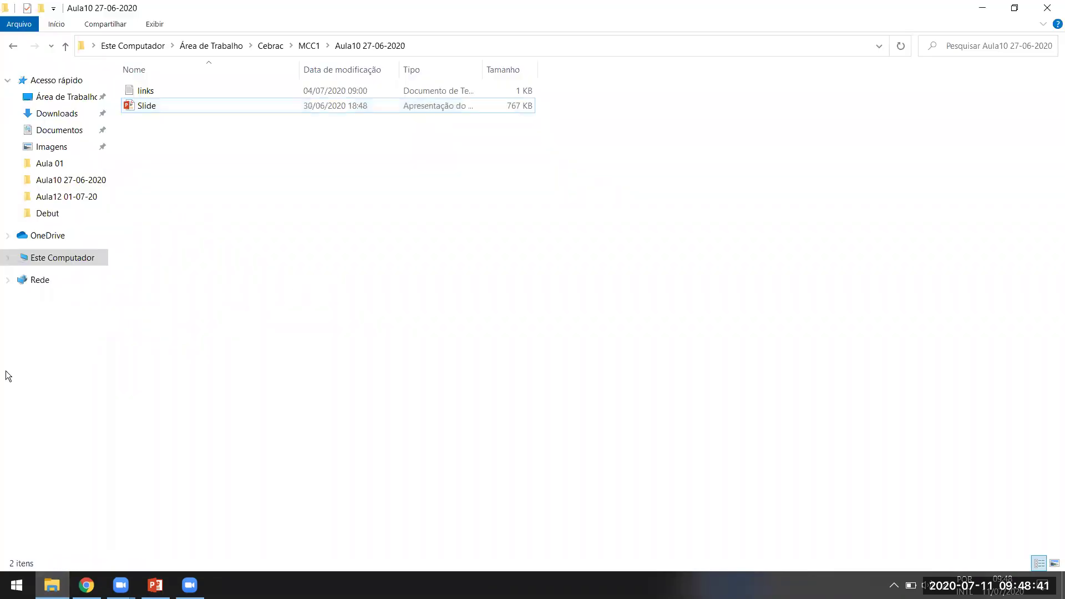
left_click(64, 259)
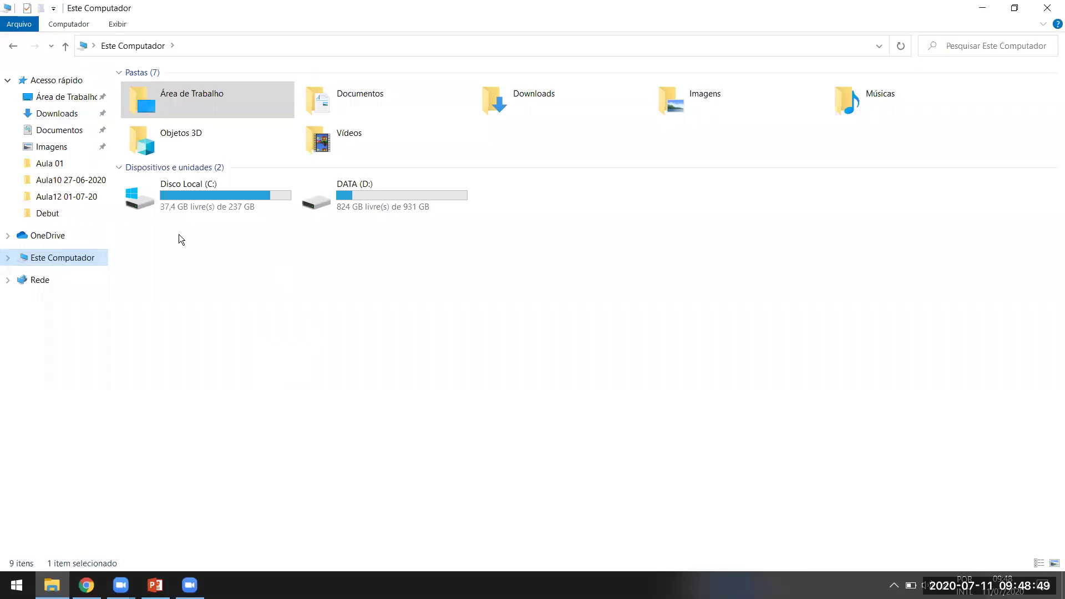
left_click(204, 204)
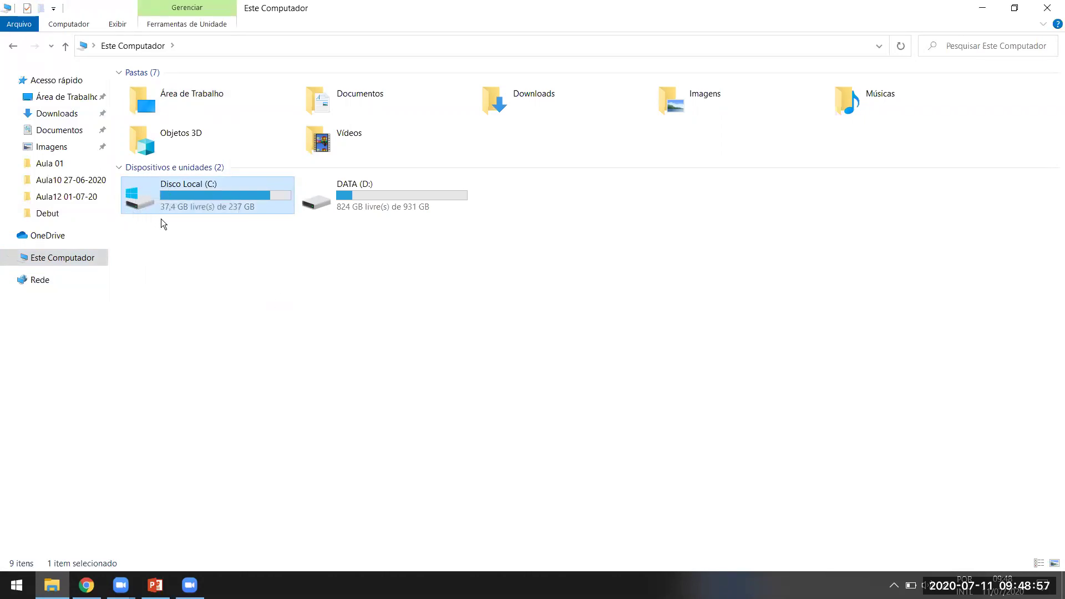
left_click(240, 296)
right_click(188, 190)
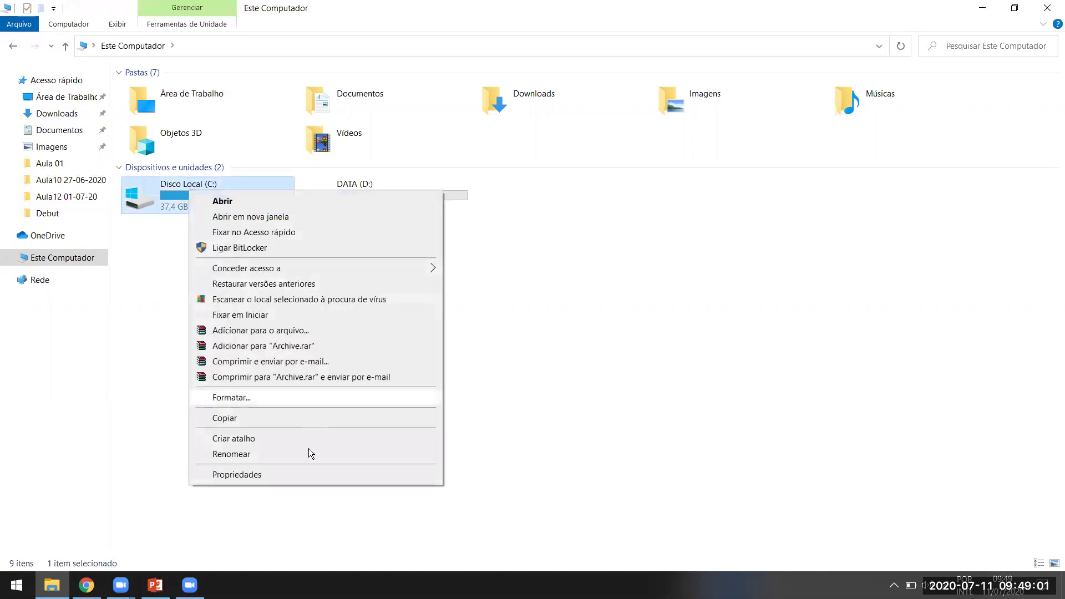
left_click(304, 474)
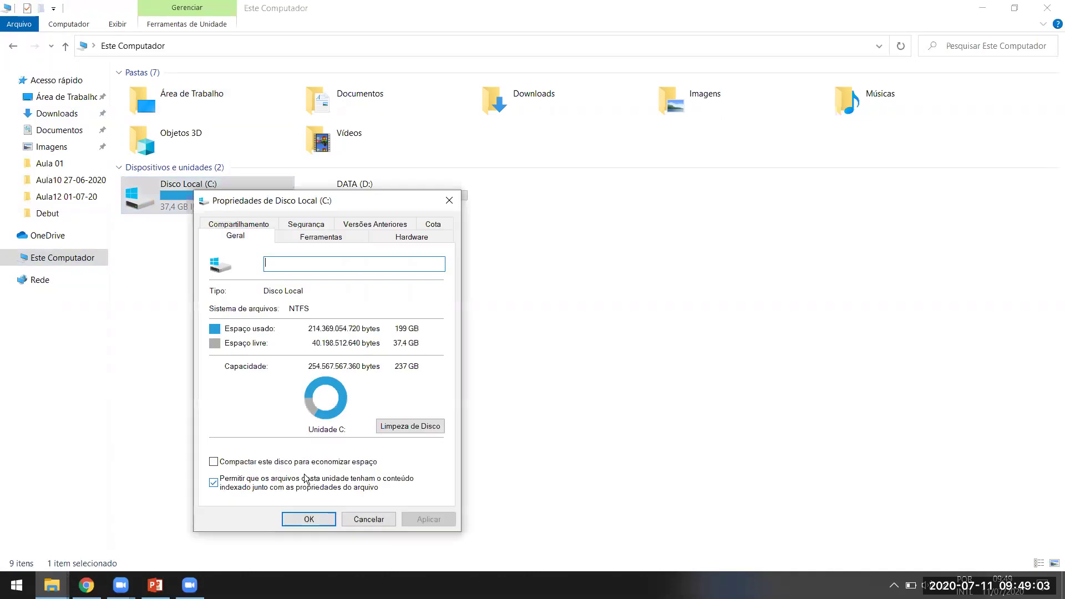
left_click_drag(299, 204, 387, 115)
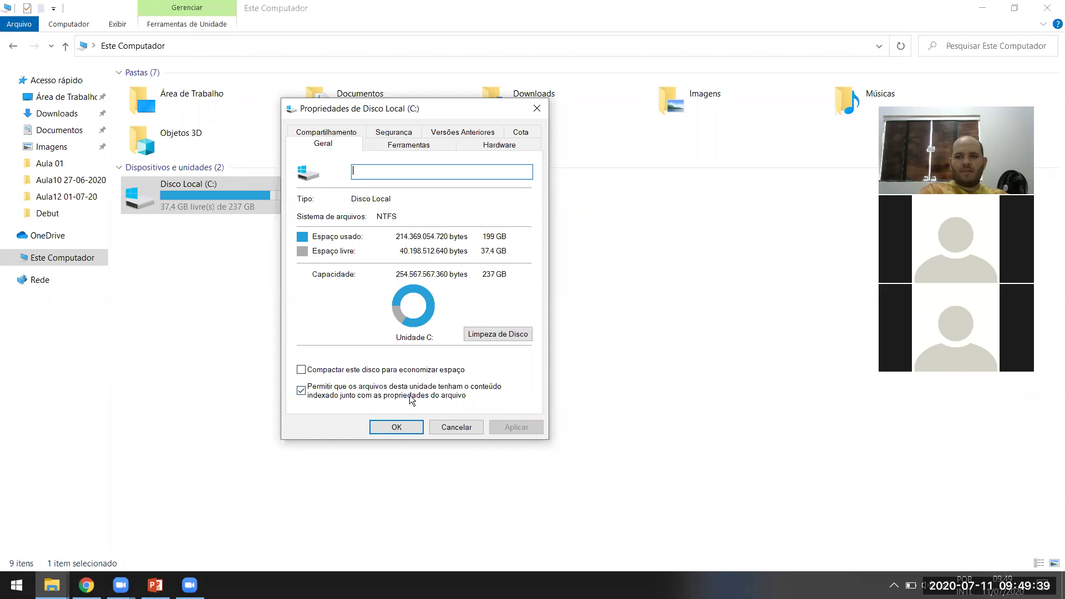
Start Limpeza de Disco for C: and additionally mark Lixeira, Arquivos temporários, Arquivos de Otimização de Entrega and Cache de Sombreador DirectX for removal
left_click(499, 336)
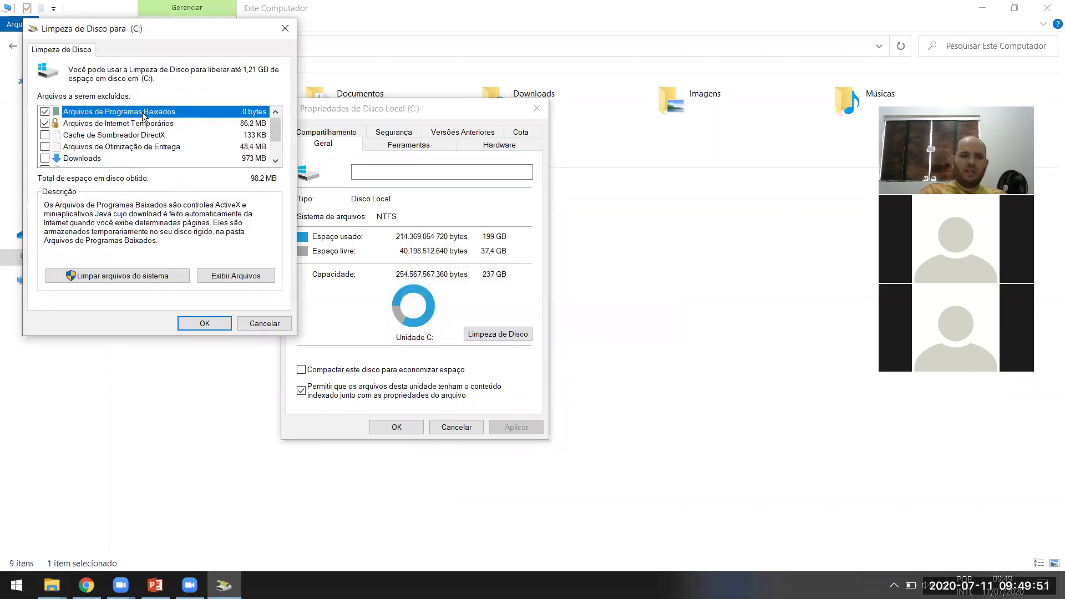
left_click_drag(141, 32, 269, 60)
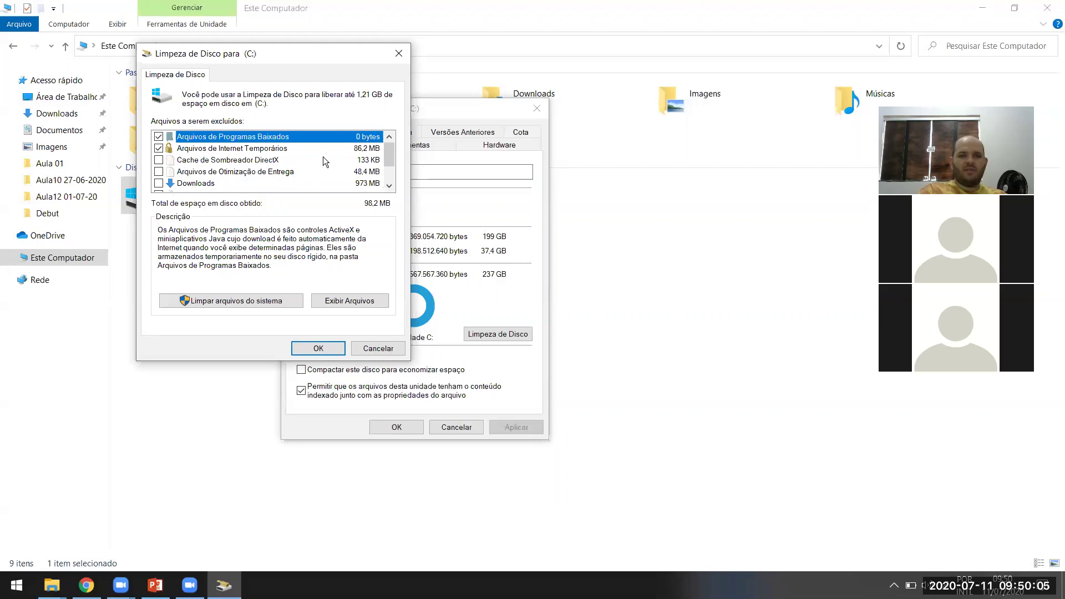
scroll(203, 188, "down", 1)
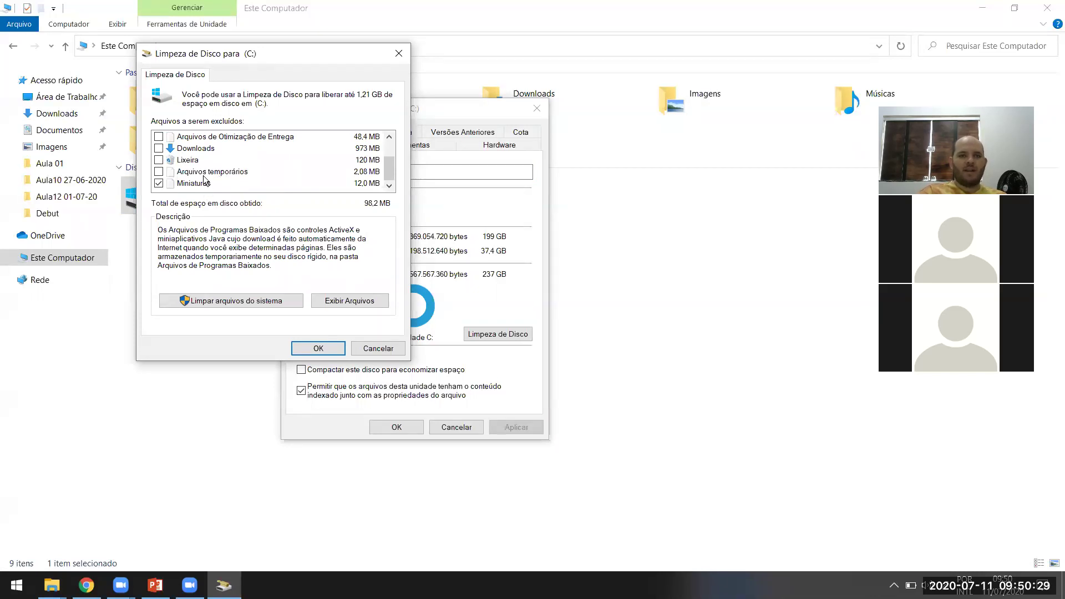
left_click(158, 160)
left_click(159, 172)
scroll(178, 176, "up", 1)
left_click(159, 171)
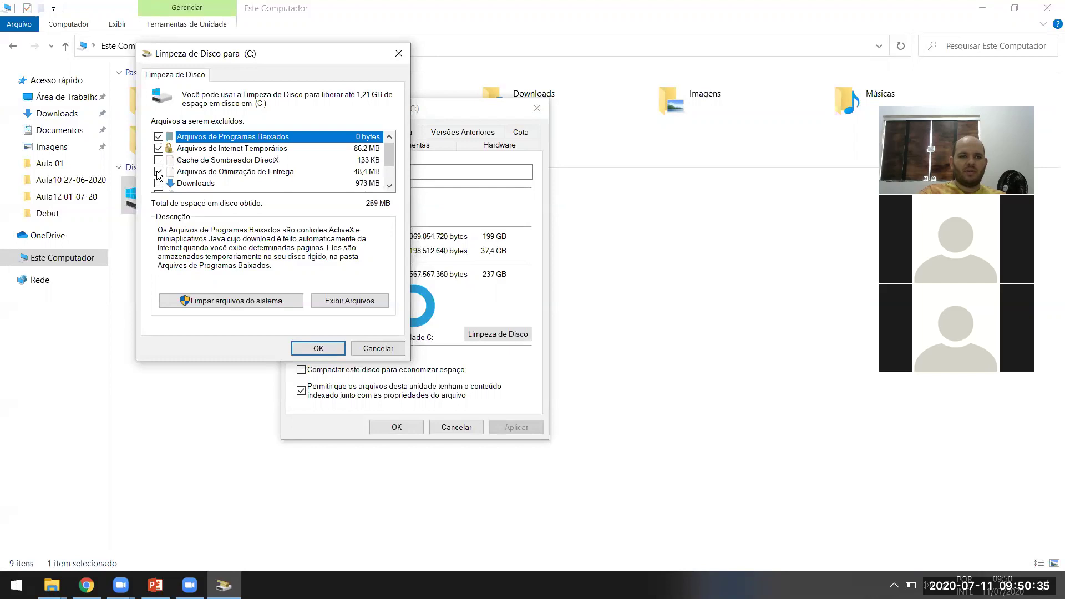
left_click(159, 159)
scroll(316, 190, "down", 1)
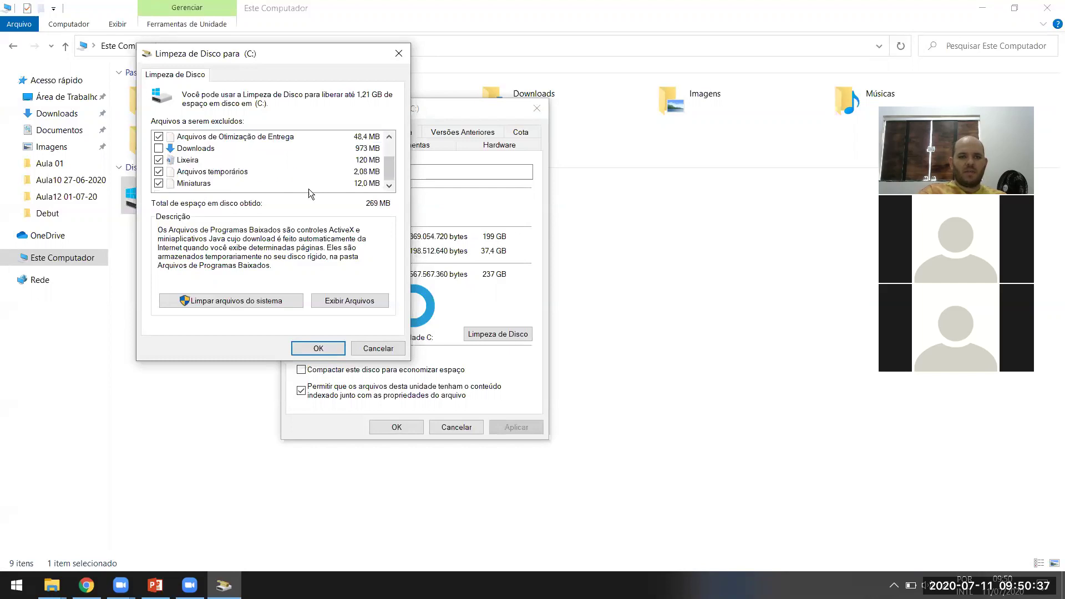
Run the disk cleanup and confirm permanent deletion of the selected files
left_click(308, 348)
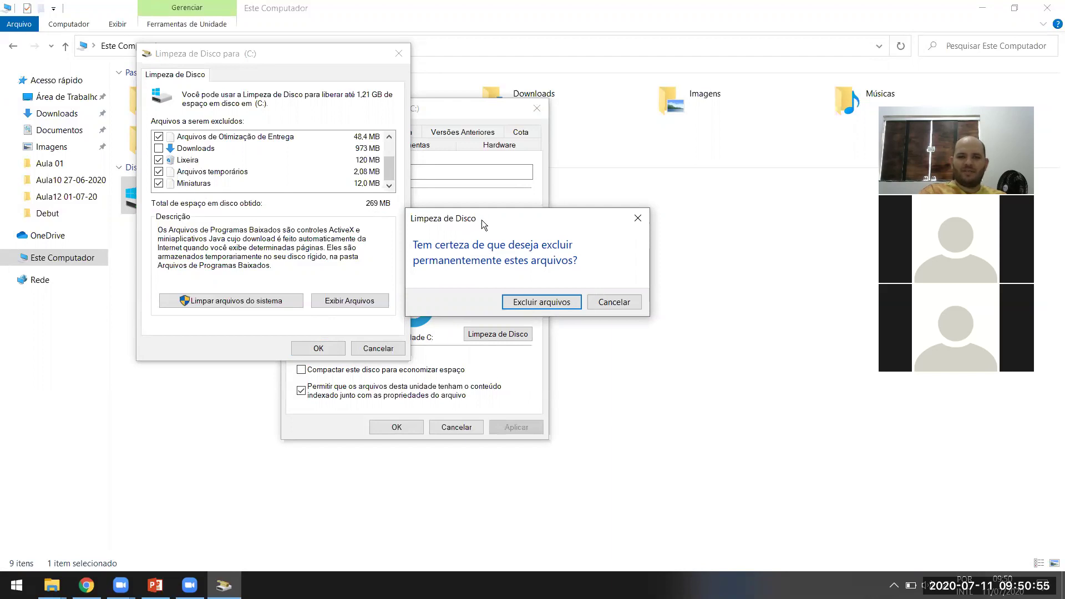
left_click_drag(483, 183, 483, 167)
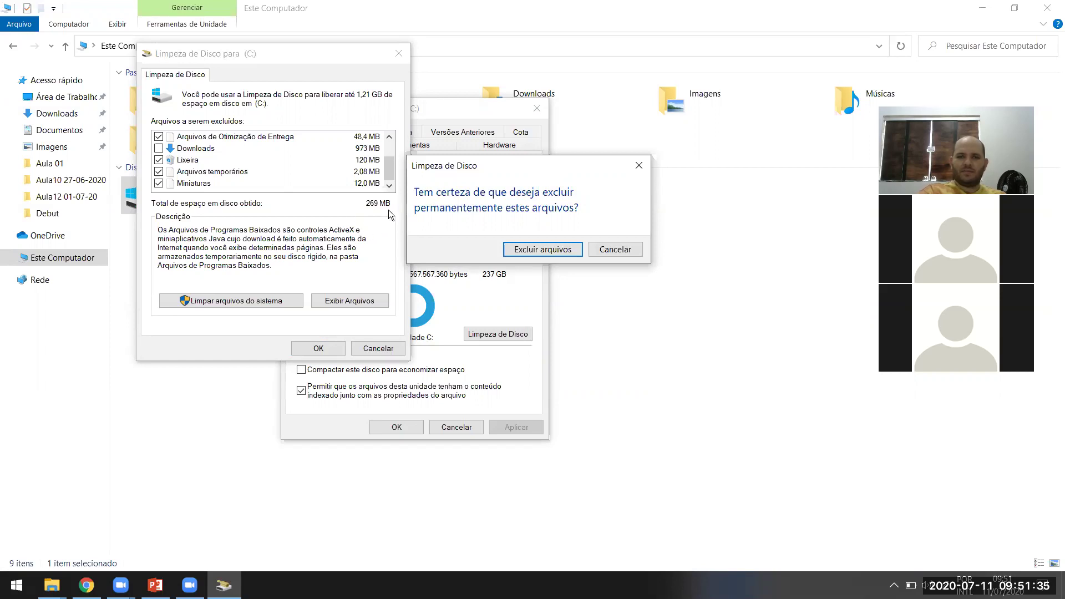
left_click_drag(468, 172, 513, 155)
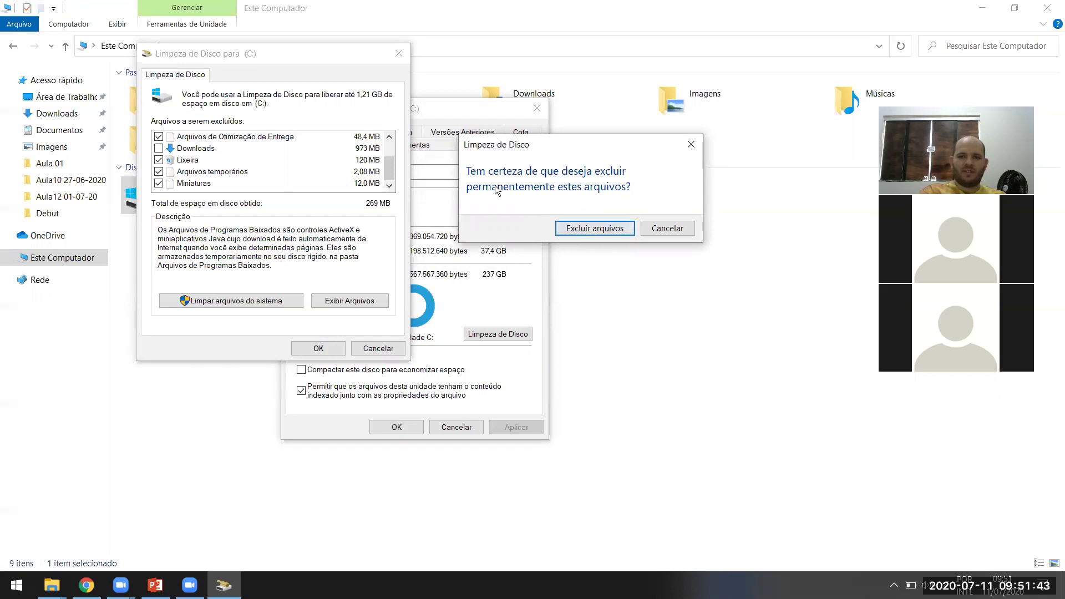
left_click(586, 228)
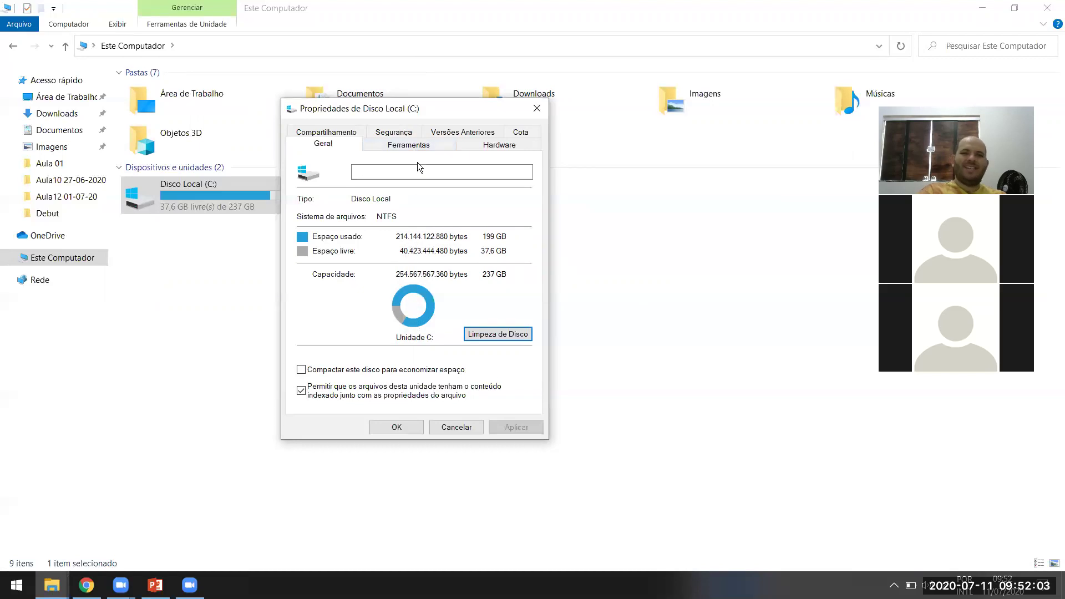
Close the Zoom recording folder and scan drive C: for file system errors with Verificar unidade
left_click(416, 148)
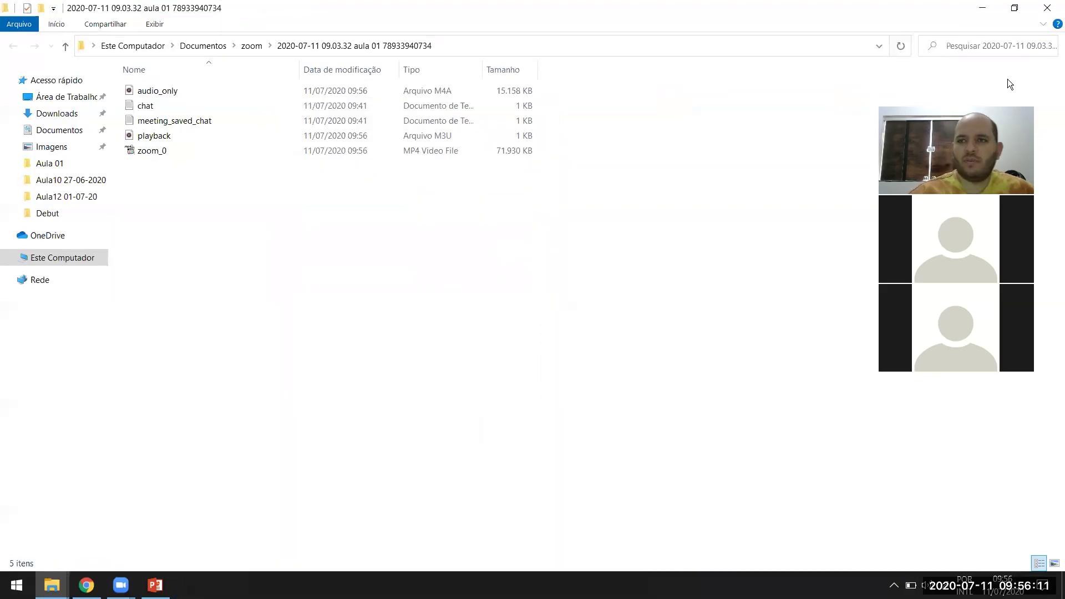
left_click(1047, 7)
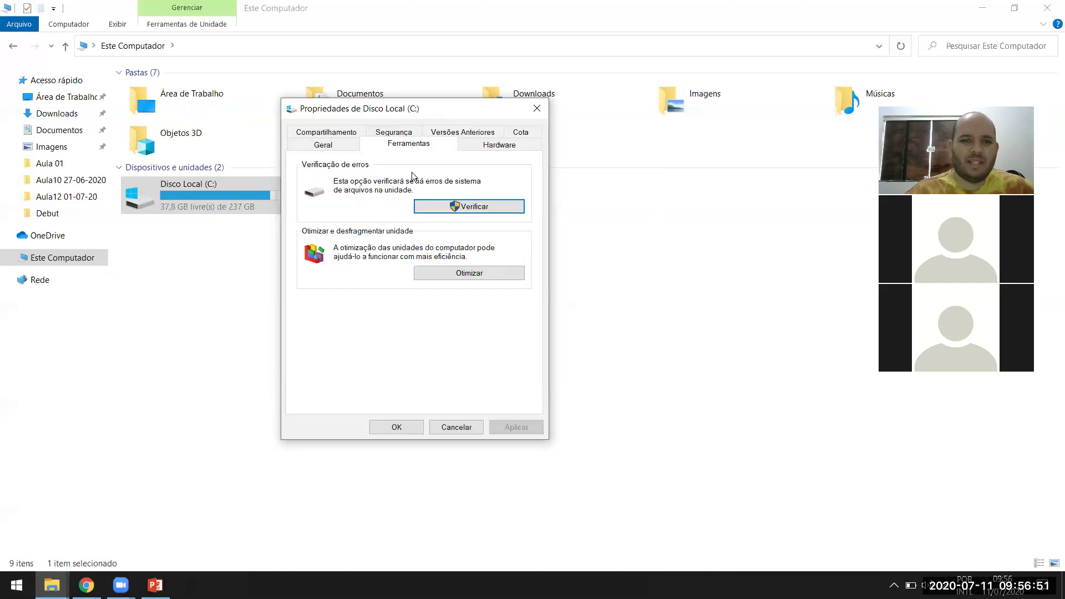
left_click(348, 148)
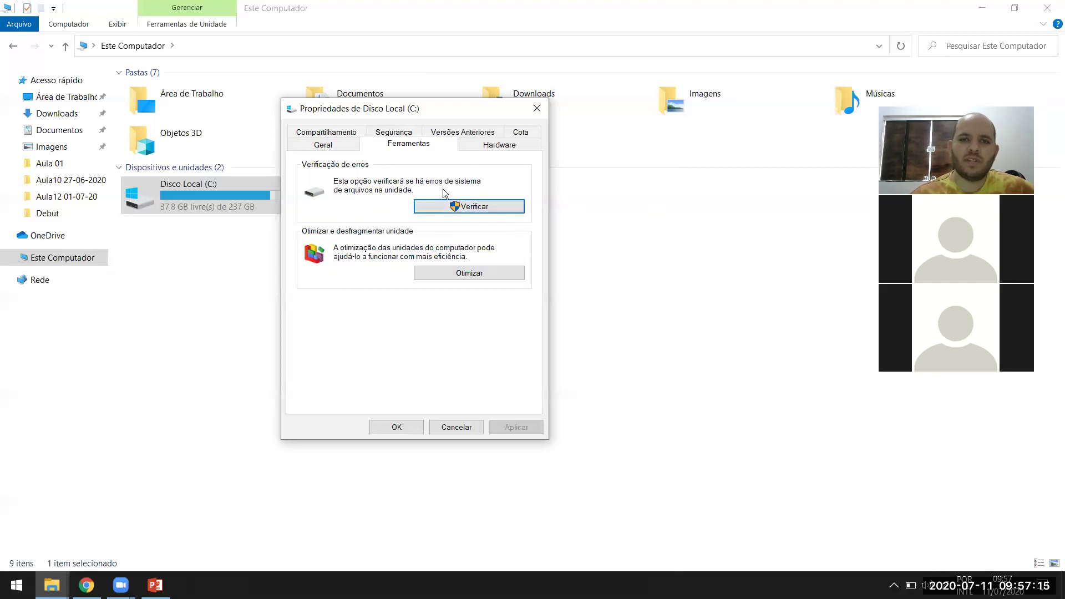
left_click(483, 211)
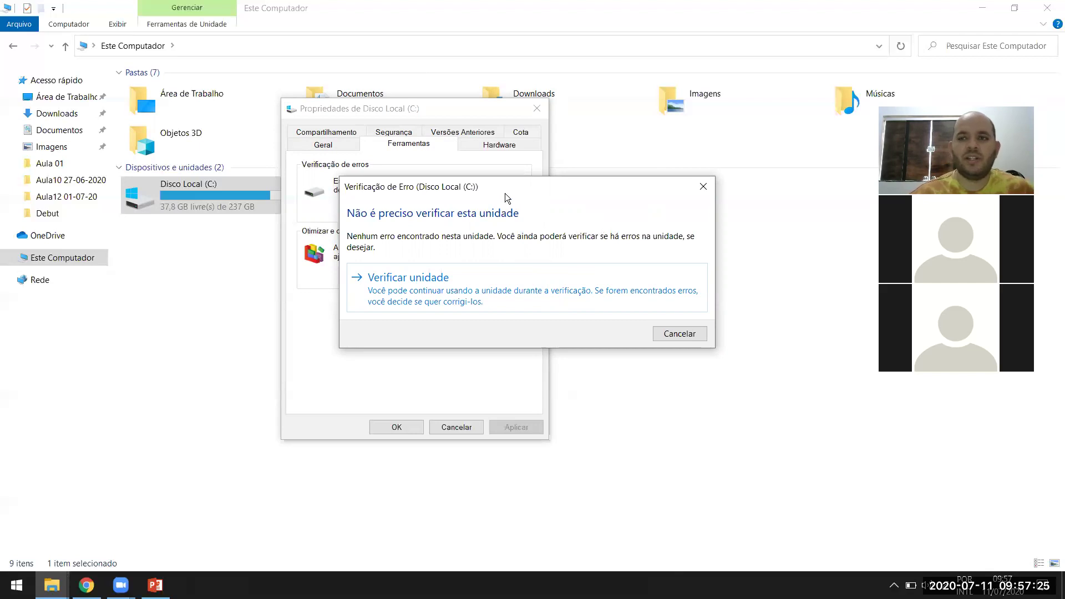
left_click_drag(505, 193, 443, 166)
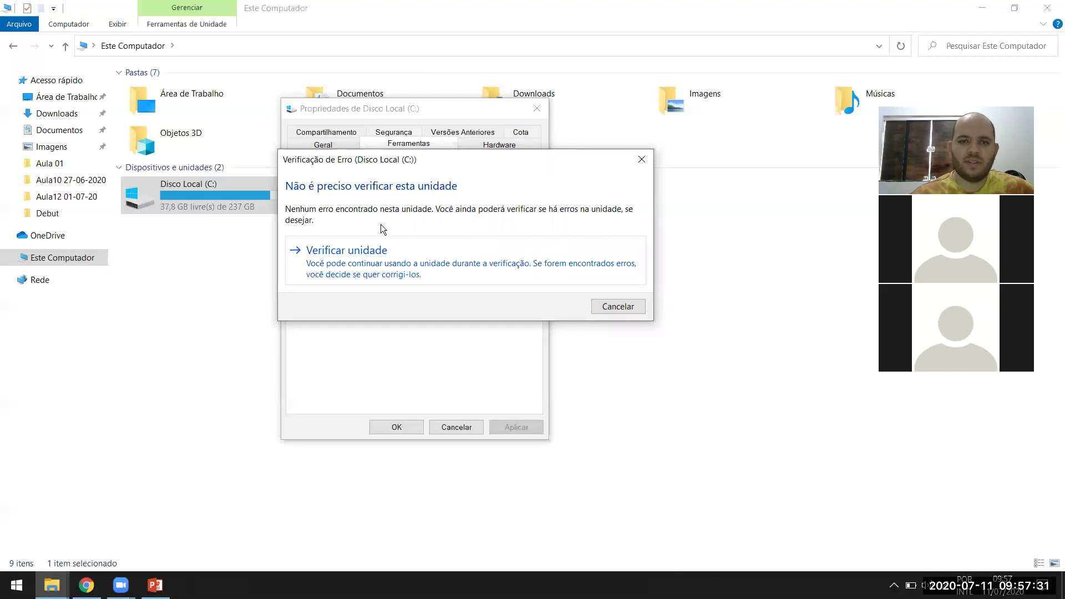
left_click(391, 251)
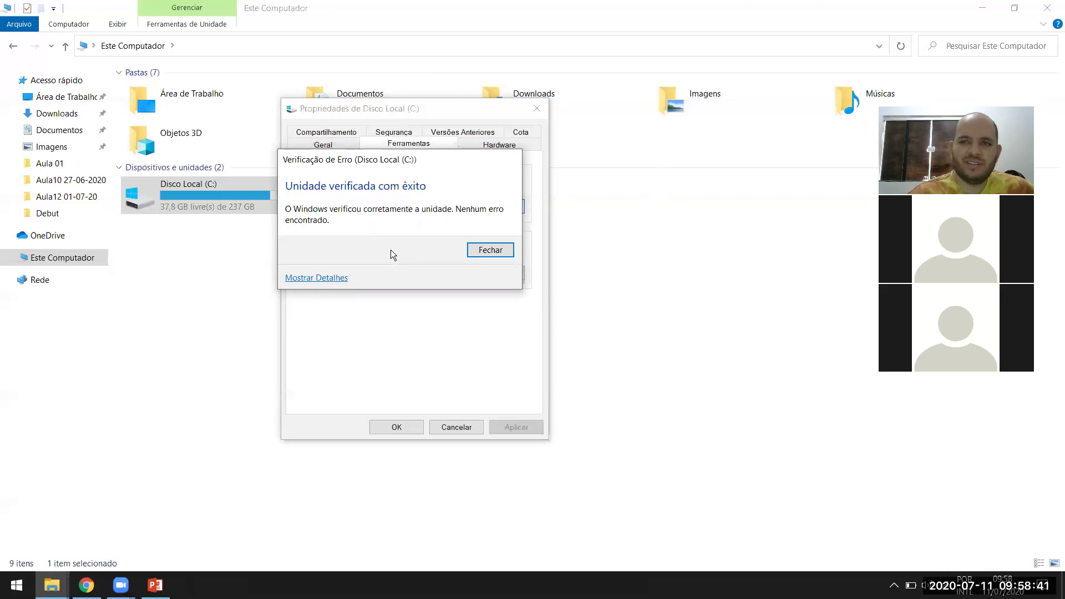
Examine the error-check details in Visualizador de Eventos, then close the log and the scan report
left_click_drag(388, 161, 415, 137)
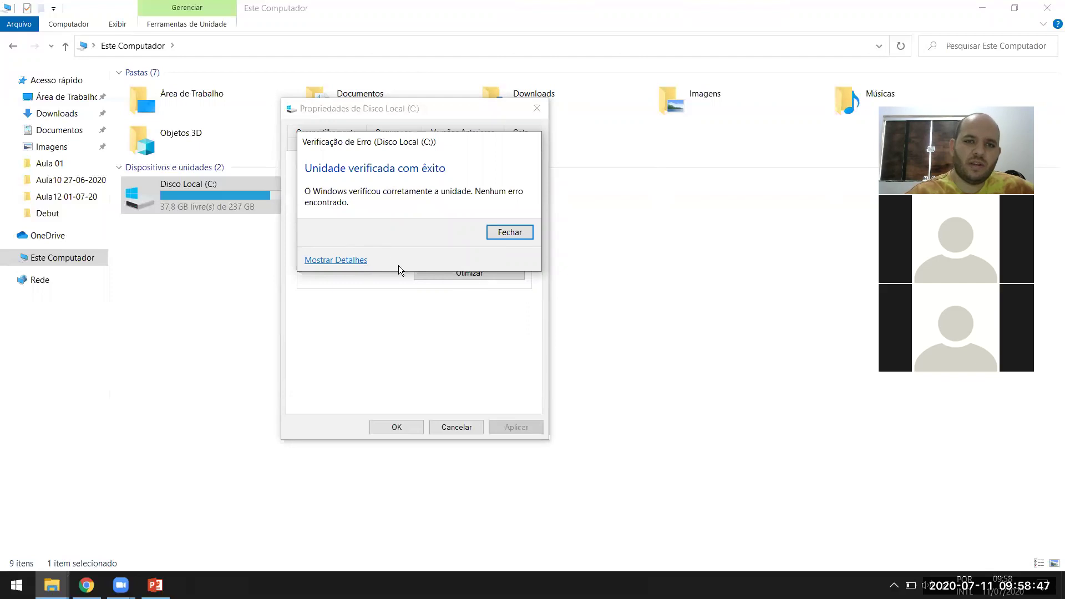
left_click(351, 263)
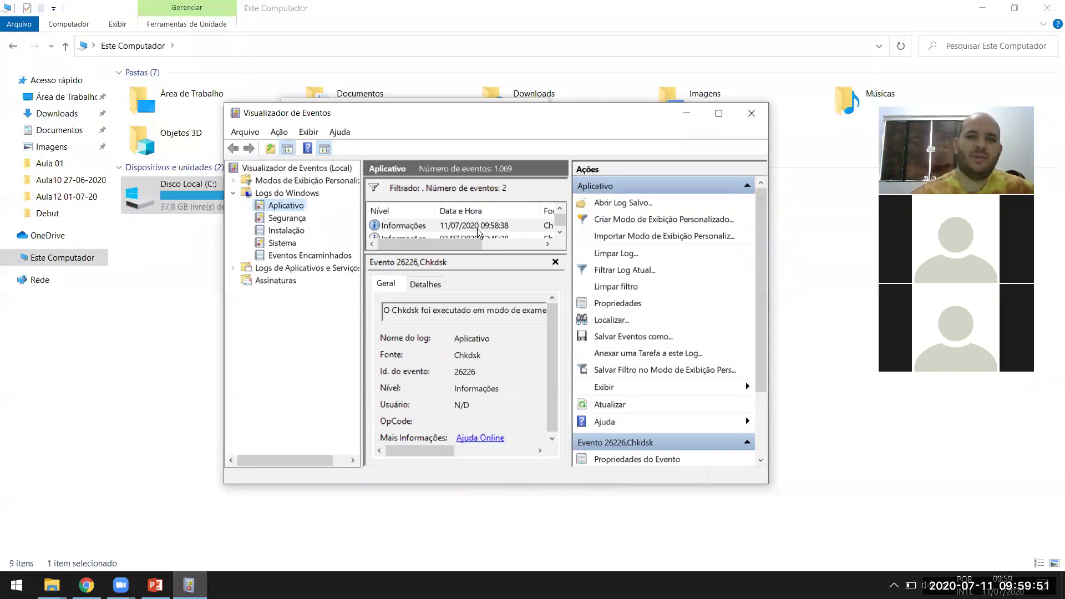
left_click(756, 114)
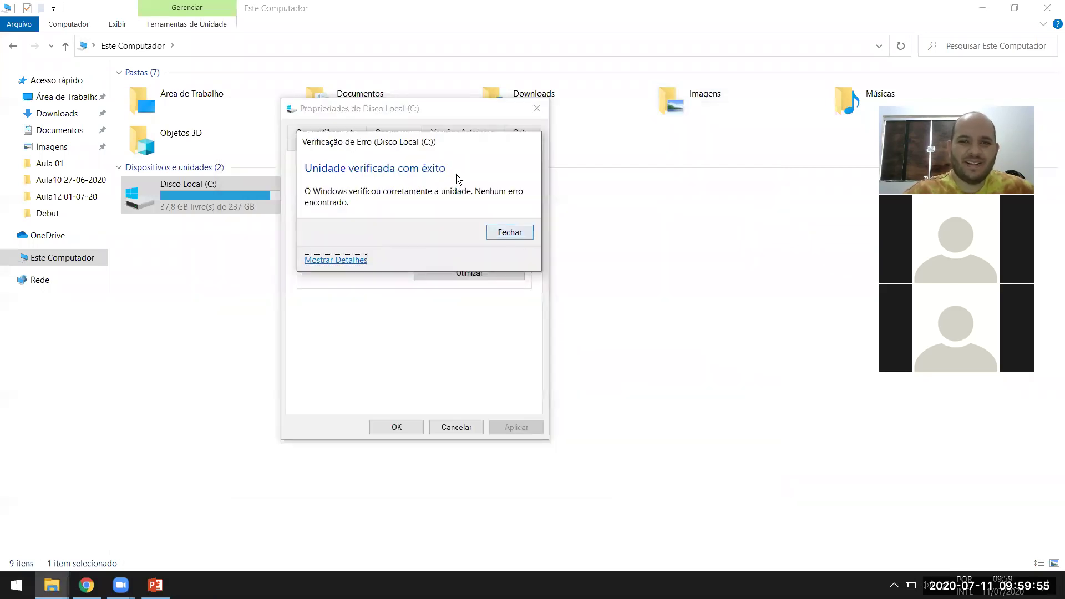
left_click(515, 232)
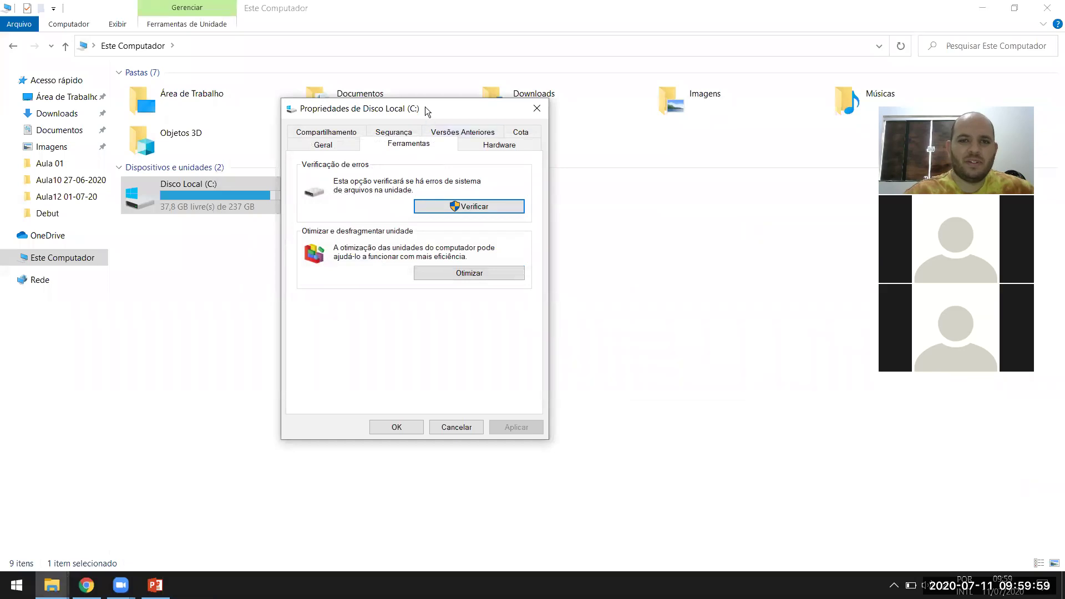
Reposition the properties window of drive C: and open the Otimizar Unidades tool
left_click_drag(425, 107, 380, 104)
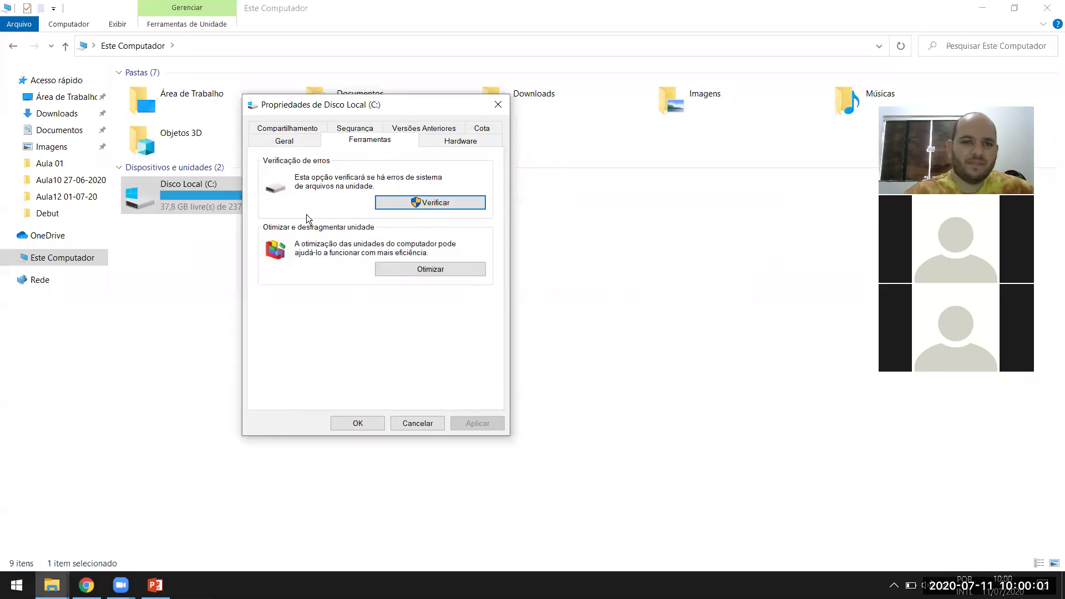
left_click_drag(372, 105, 375, 106)
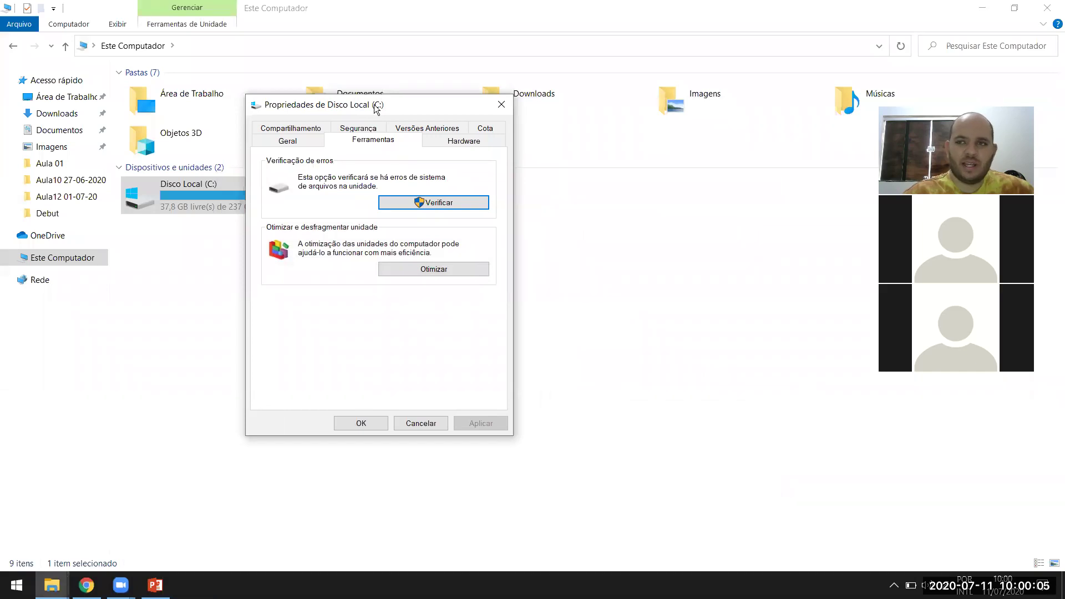
left_click_drag(376, 108, 484, 146)
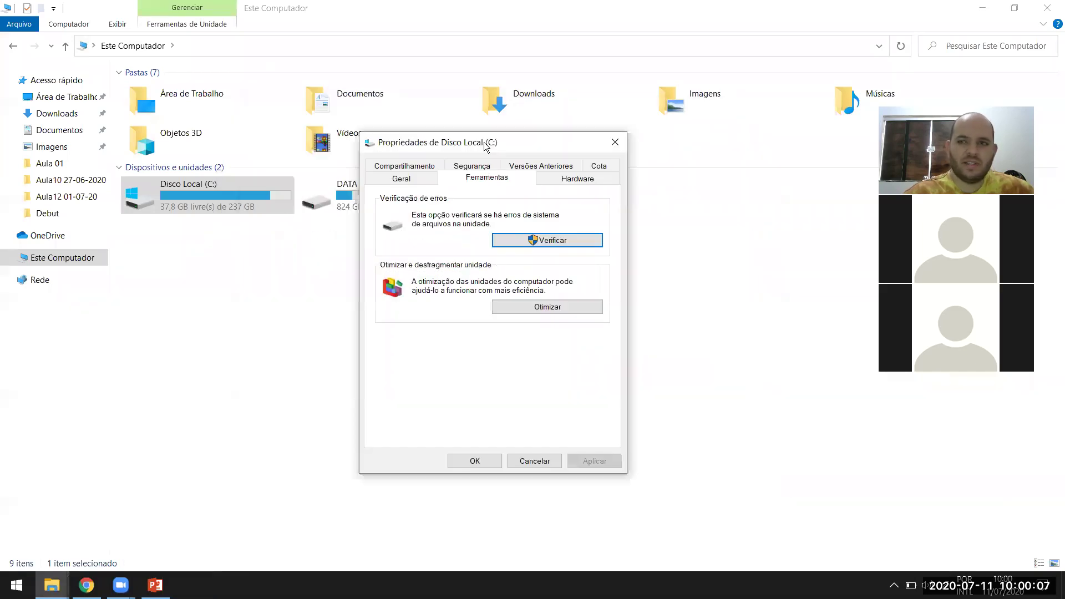
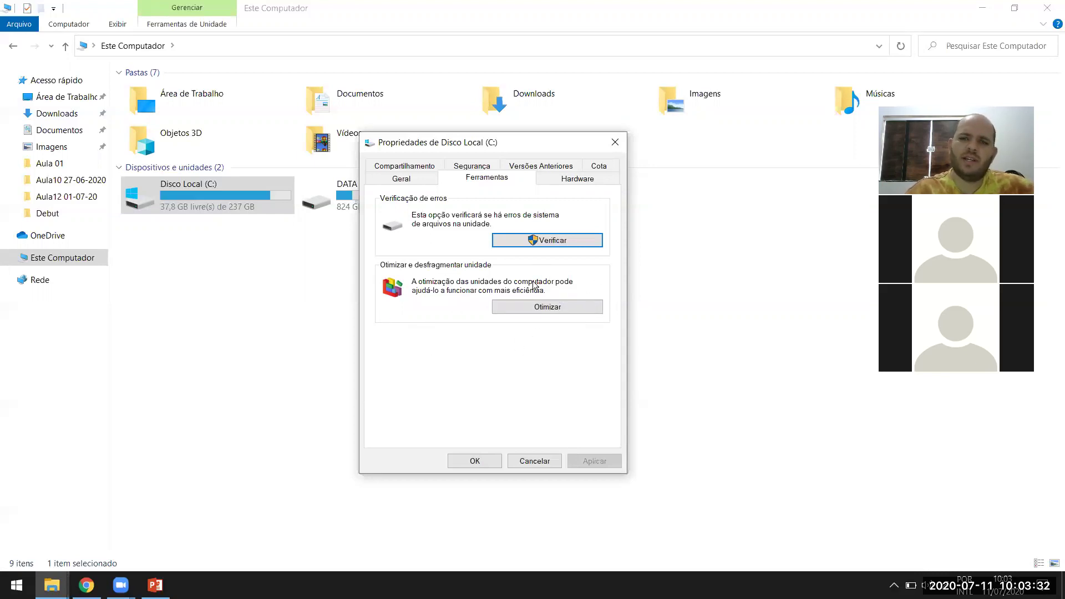
left_click(537, 308)
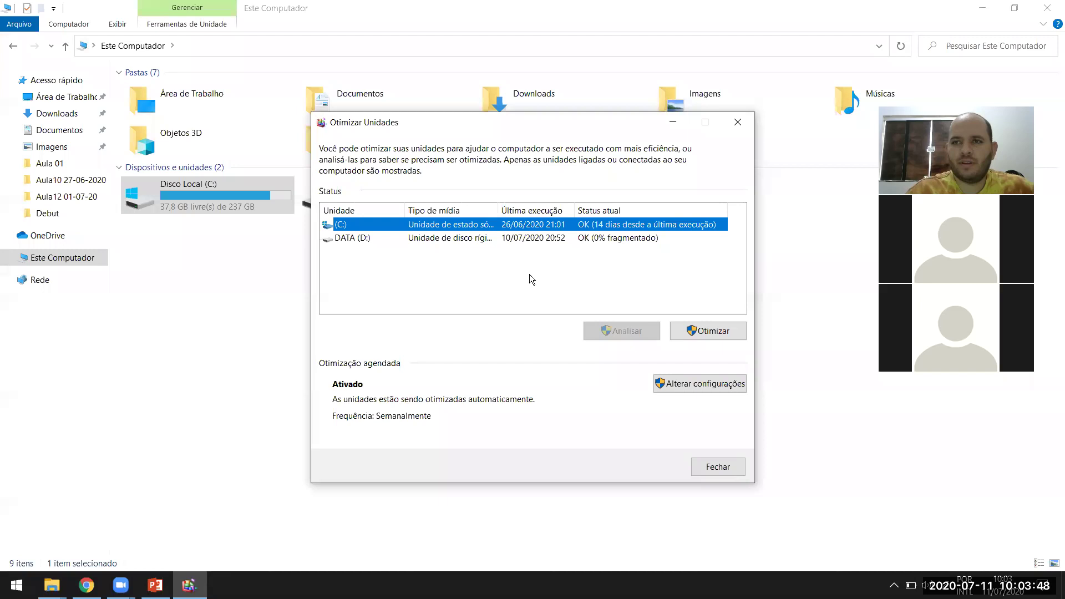
Analyze the DATA (D:) drive for fragmentation and run its optimization in Otimizar Unidades
left_click(726, 473)
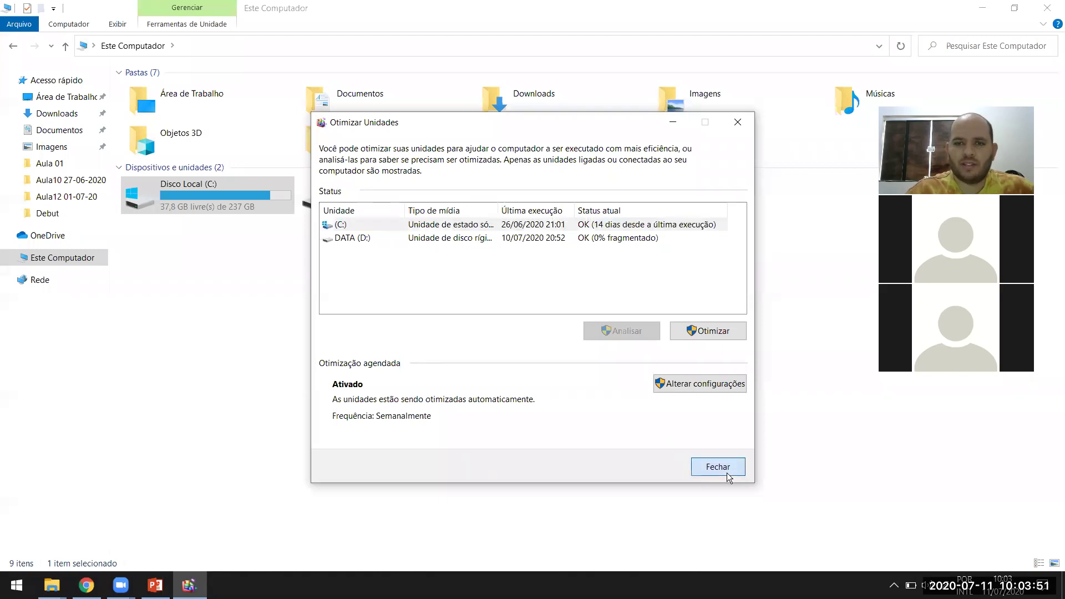
left_click(538, 304)
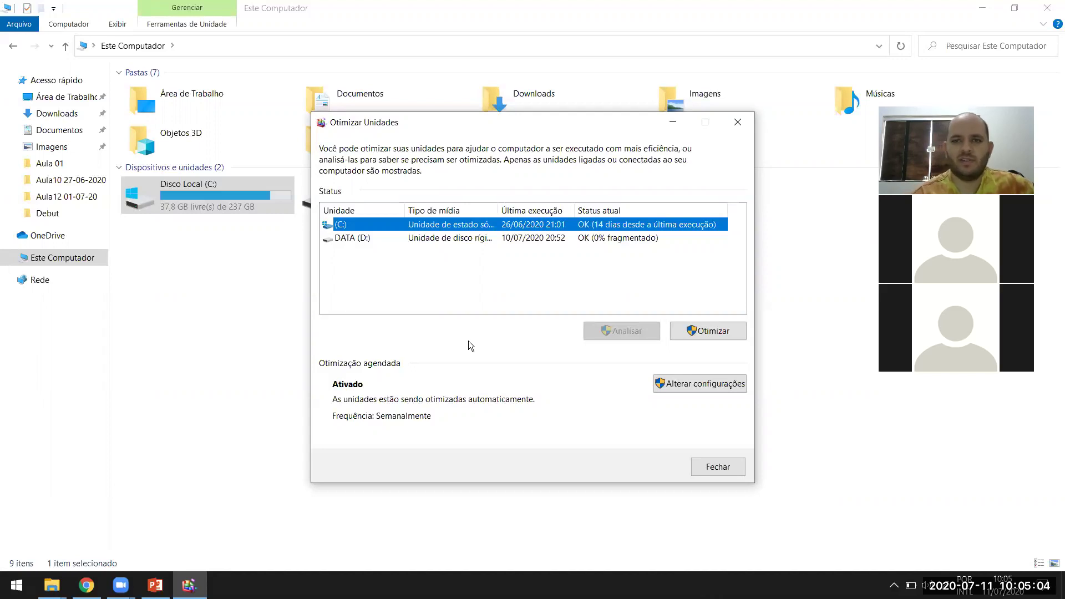
left_click(432, 238)
left_click(429, 227)
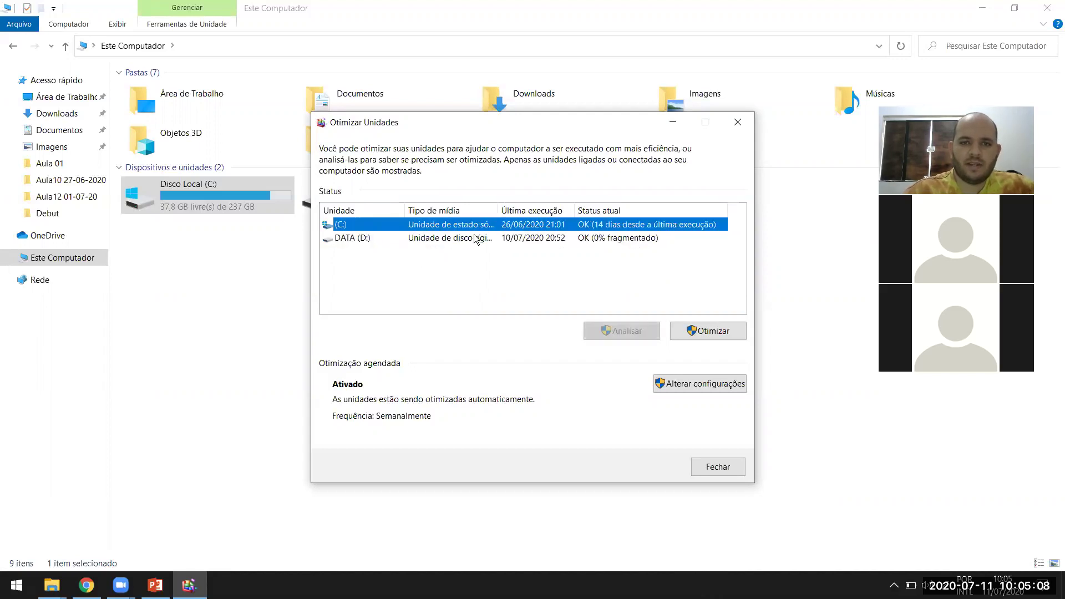
left_click(348, 238)
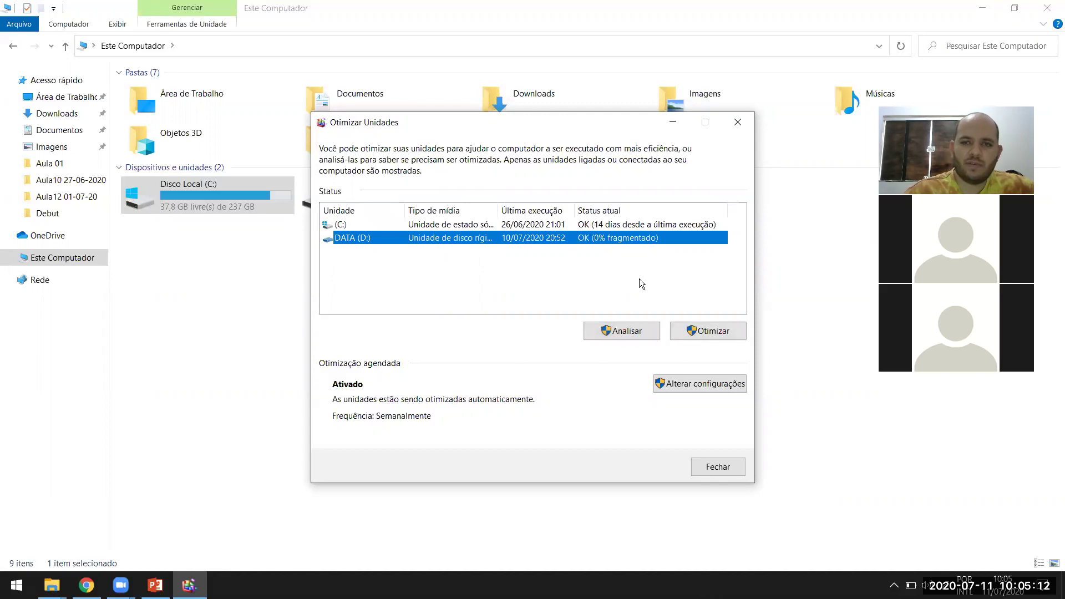
left_click(631, 331)
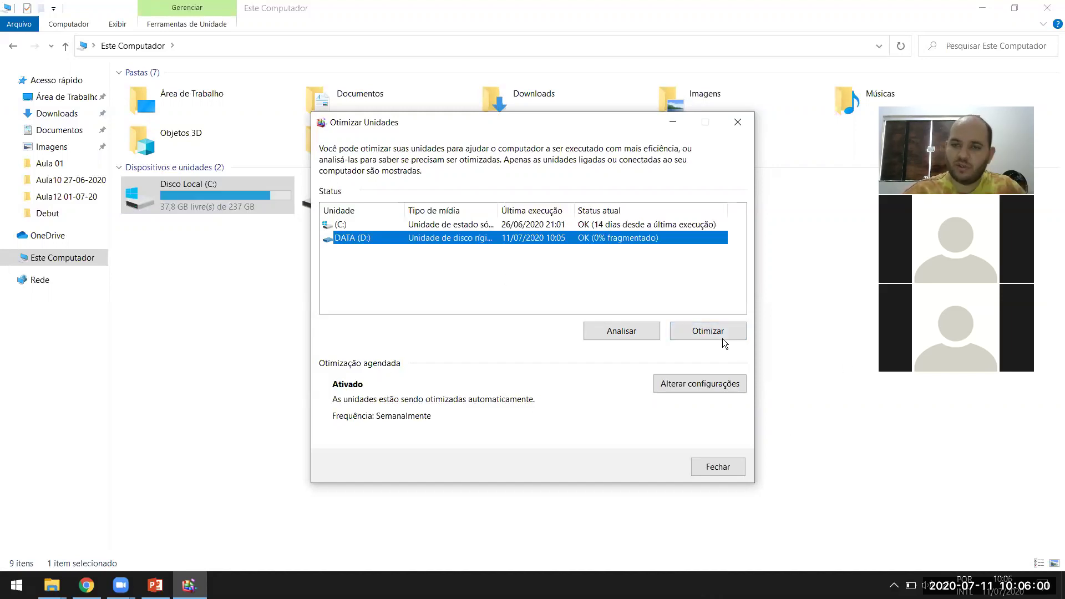
left_click(699, 325)
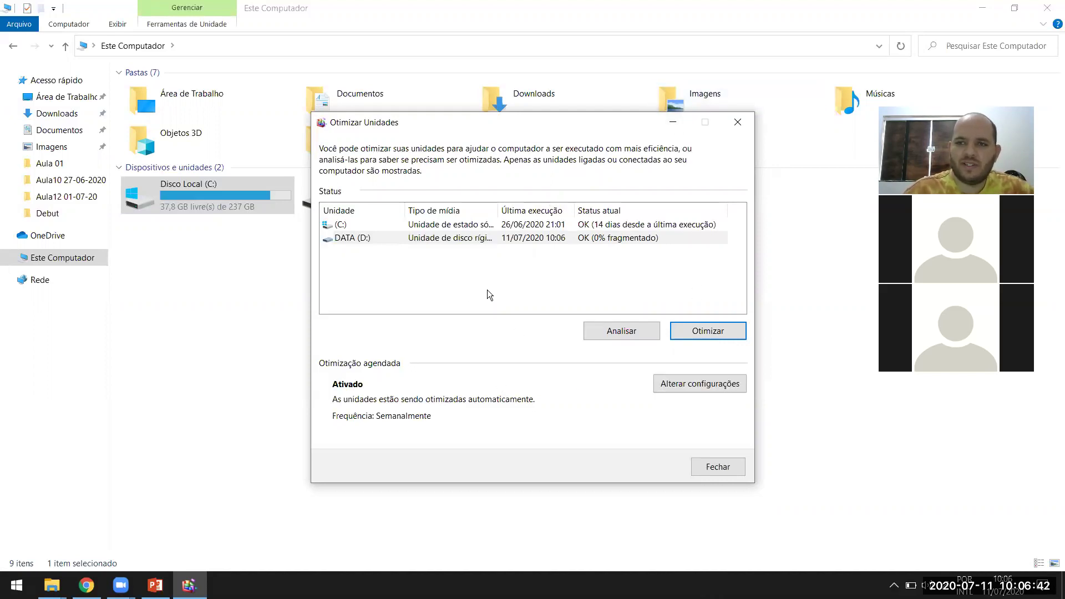
Close the drive optimization tool, the properties of drive C: and the Este Computador window
left_click(708, 469)
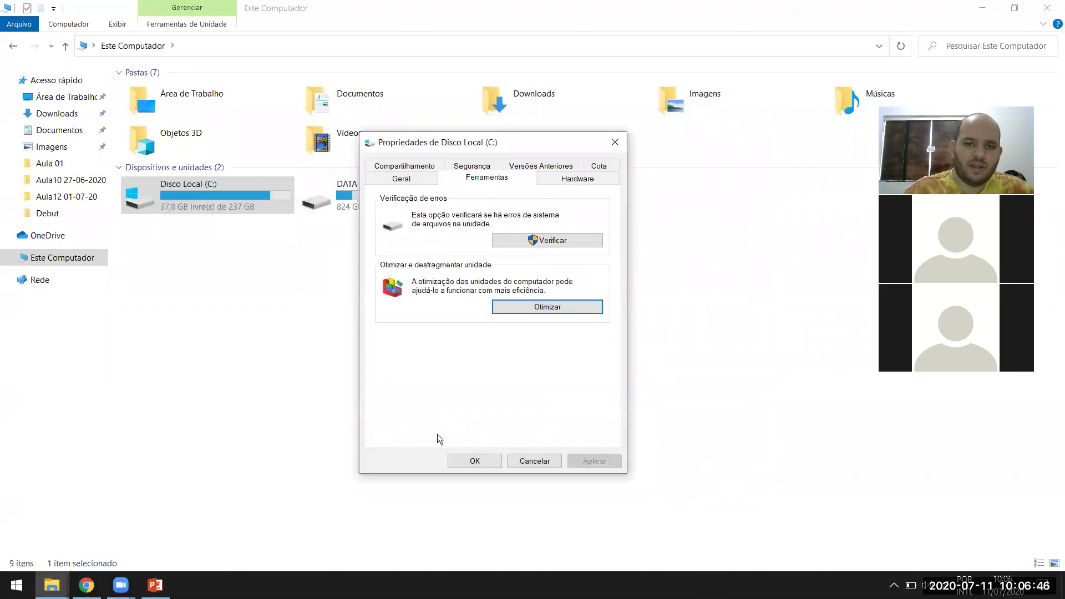
left_click(465, 458)
left_click(430, 370)
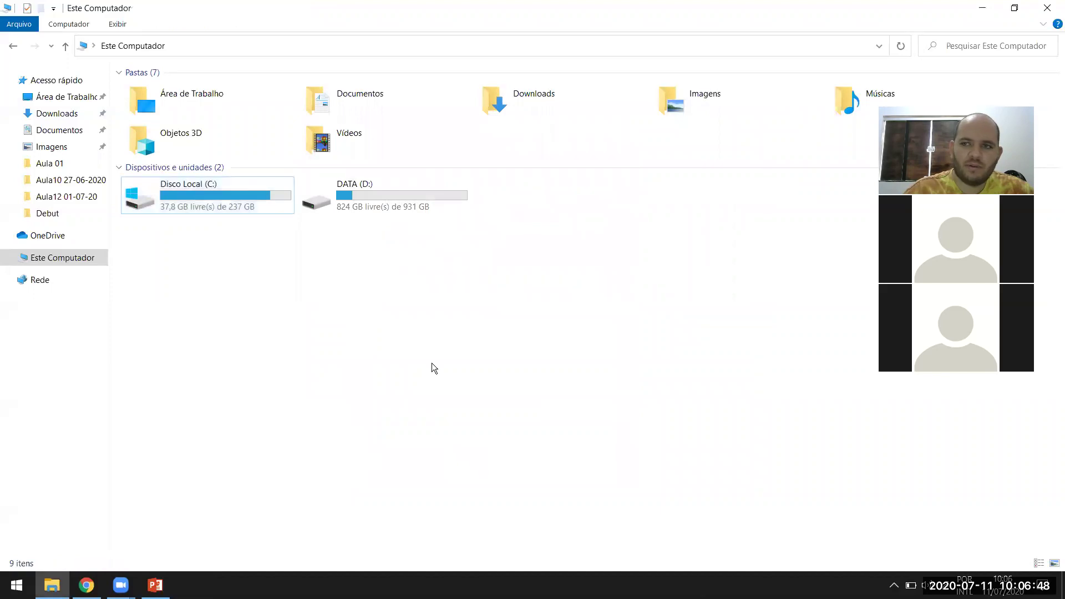
left_click(1047, 8)
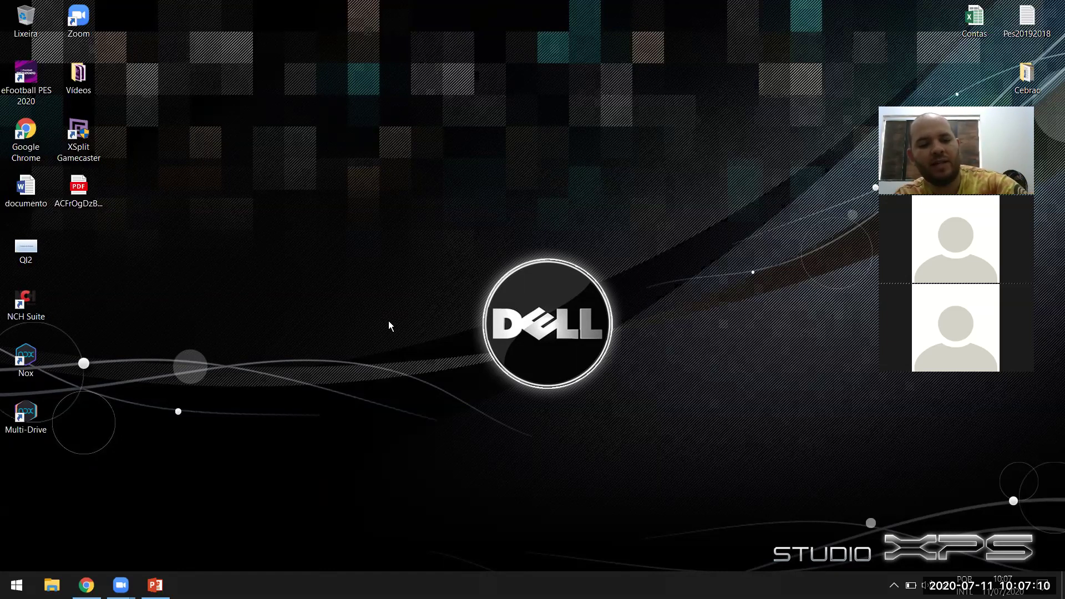
Launch the system configuration utility with the msconfig command and reposition its window on the desktop
key("z")
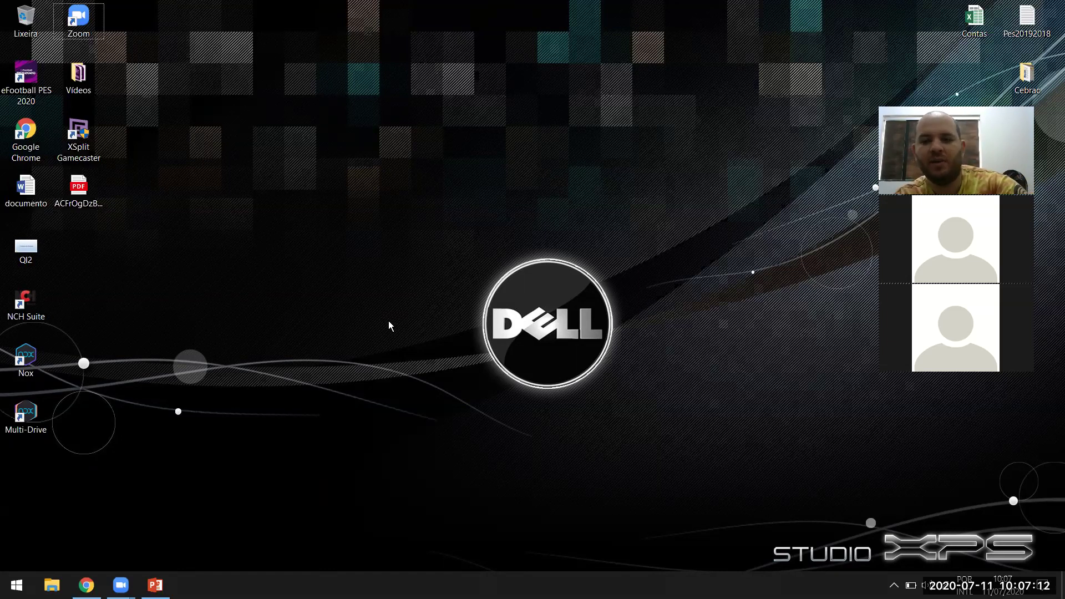
key("super+r")
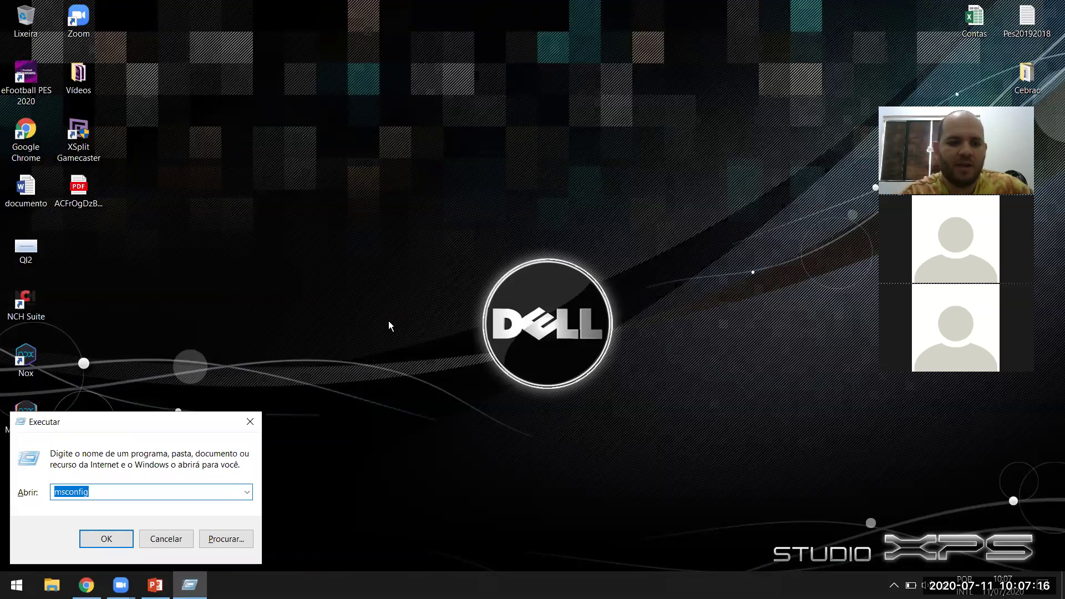
type("msconfig")
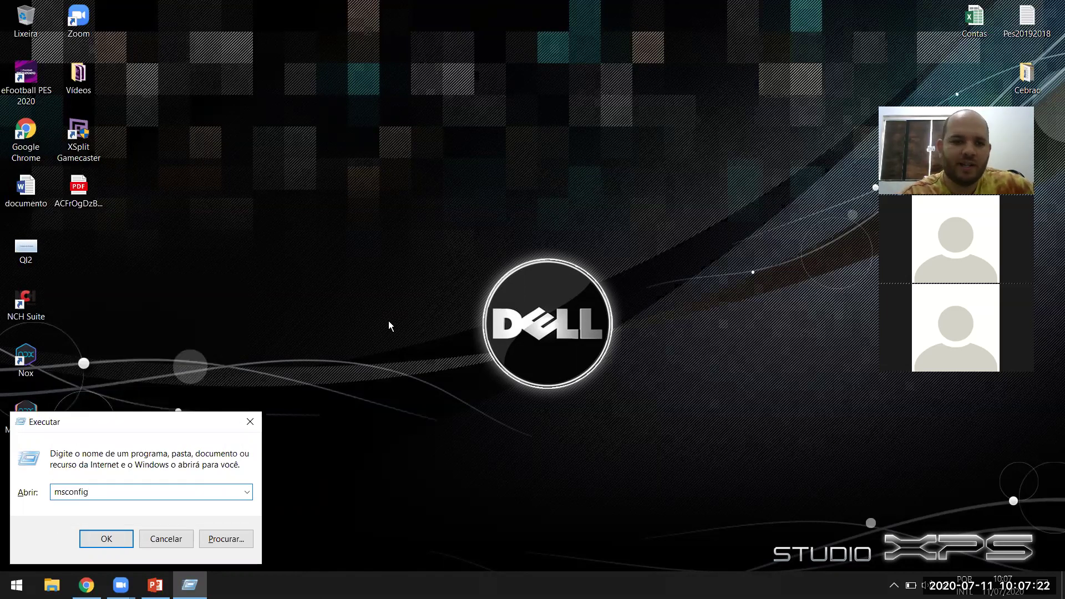
key("Return")
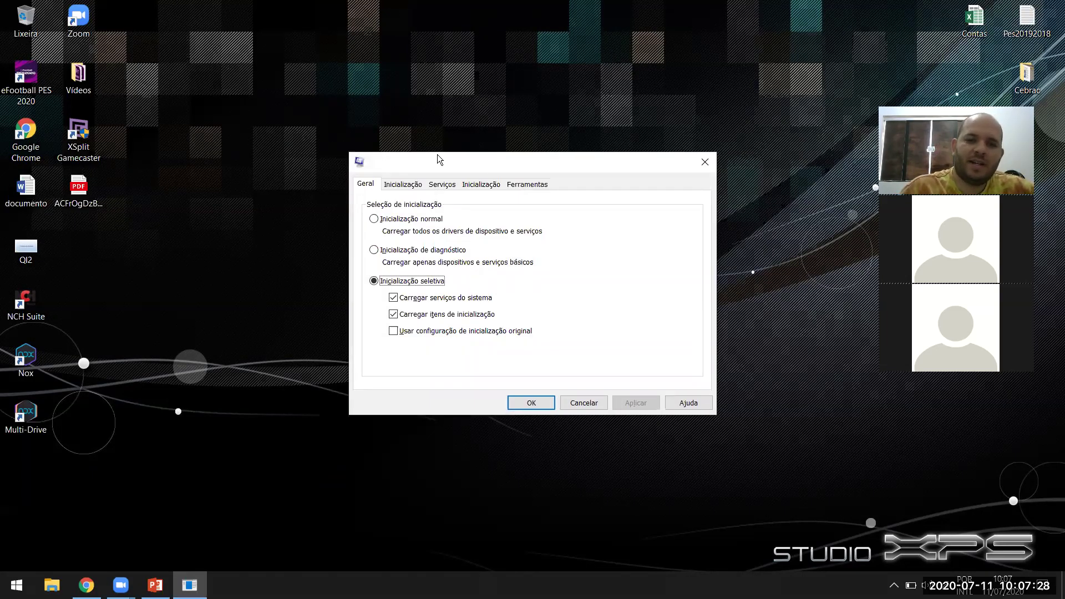
left_click_drag(437, 155, 389, 125)
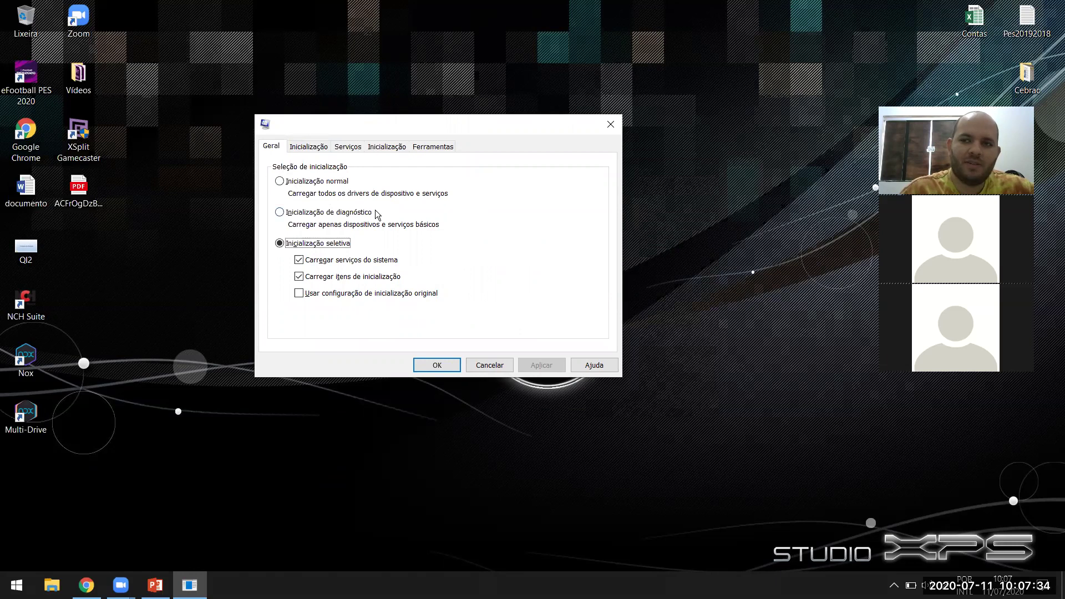
Try enabling Número de processadores at 12 in the advanced boot options of Windows 10, then close the system configuration without applying
left_click(304, 147)
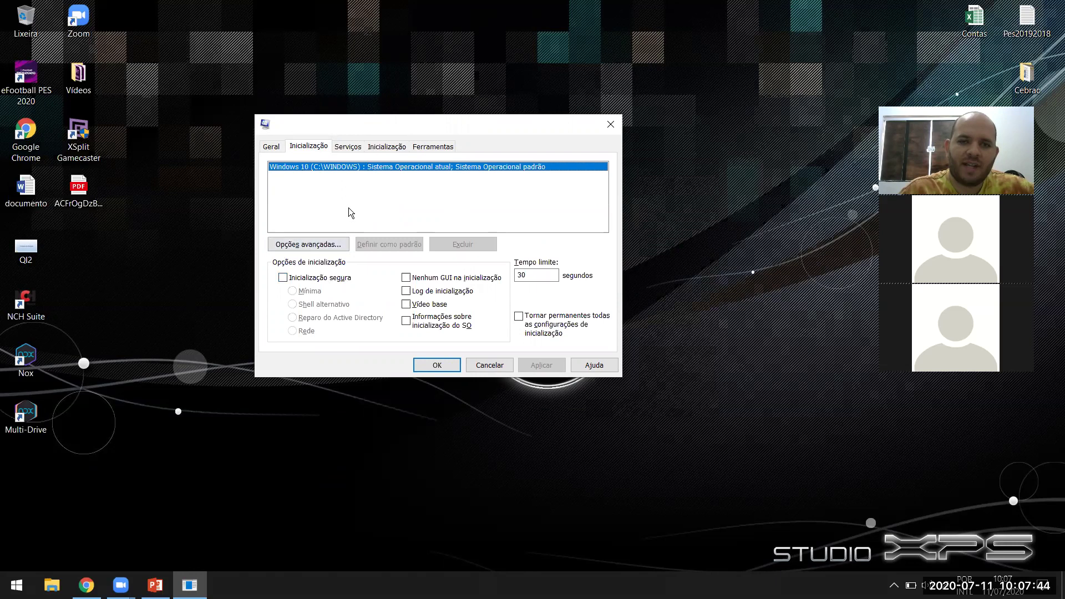
left_click(323, 245)
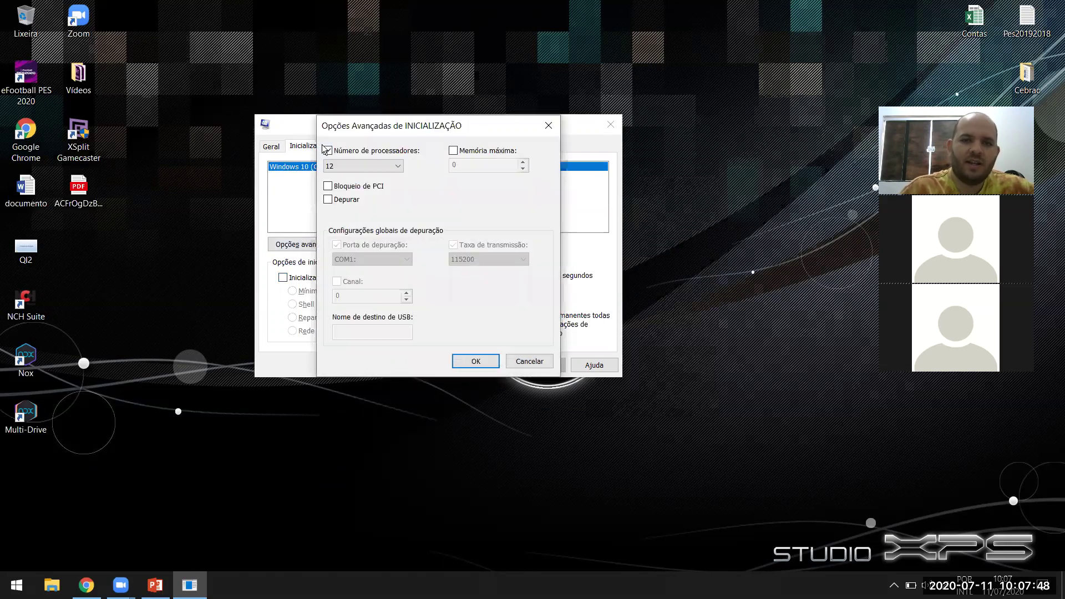
left_click(350, 152)
left_click(351, 155)
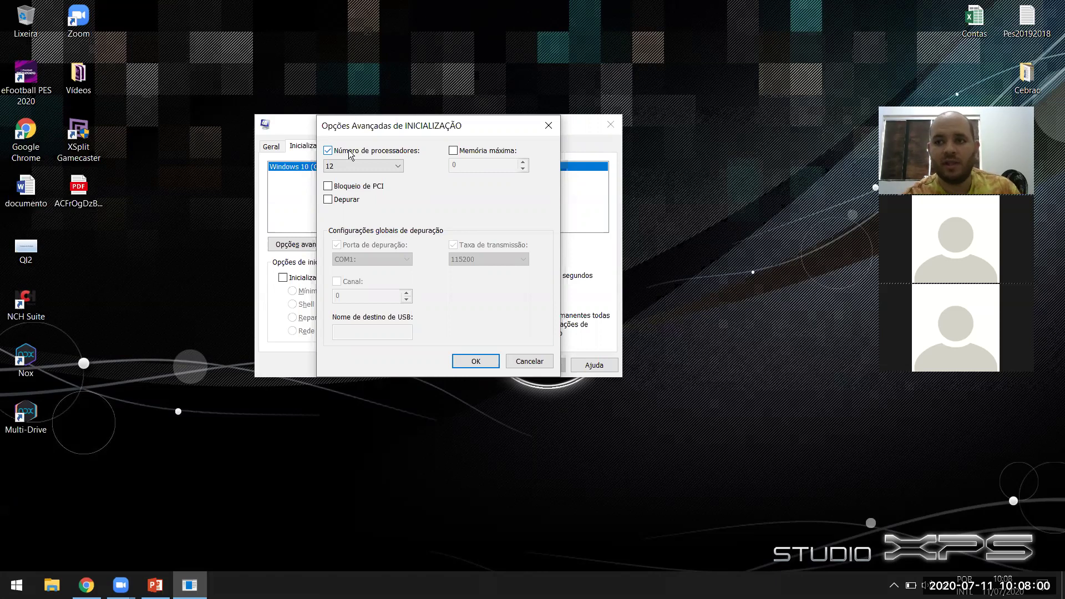
left_click(351, 154)
left_click(351, 154)
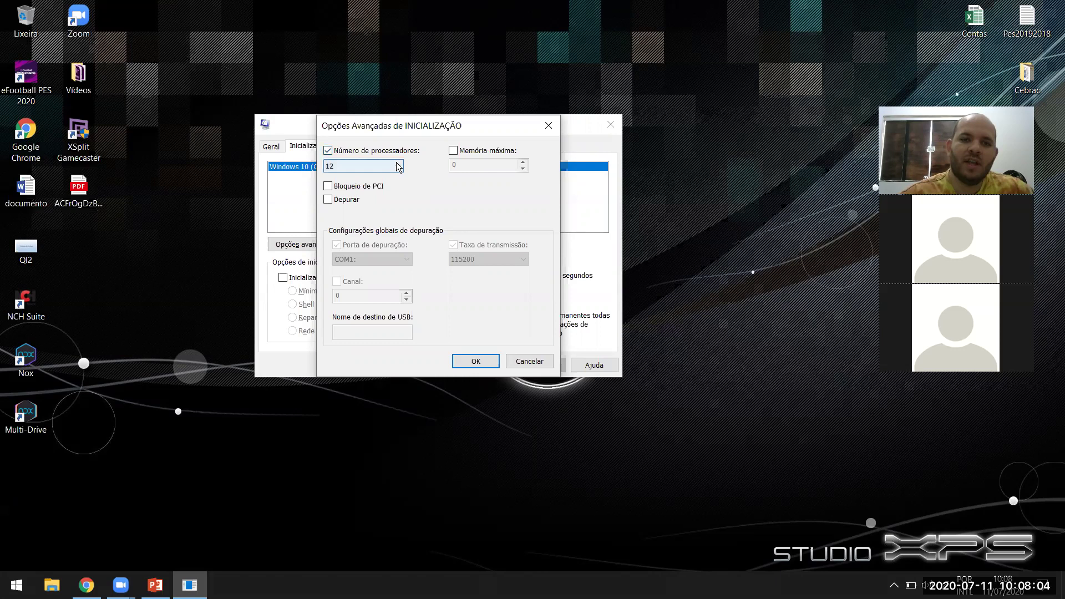
left_click(398, 167)
left_click(399, 167)
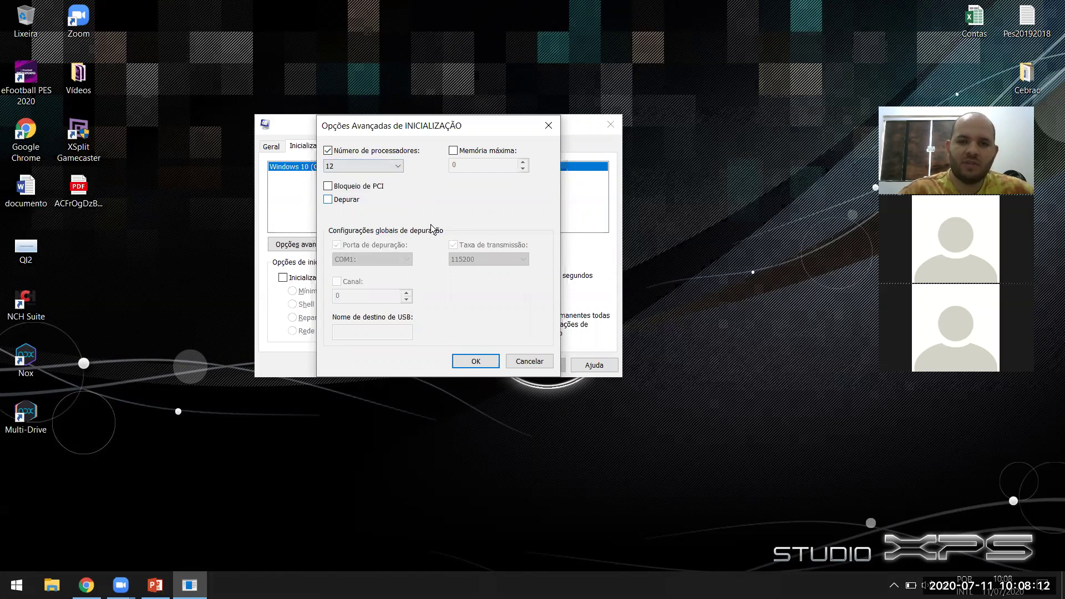
left_click(470, 364)
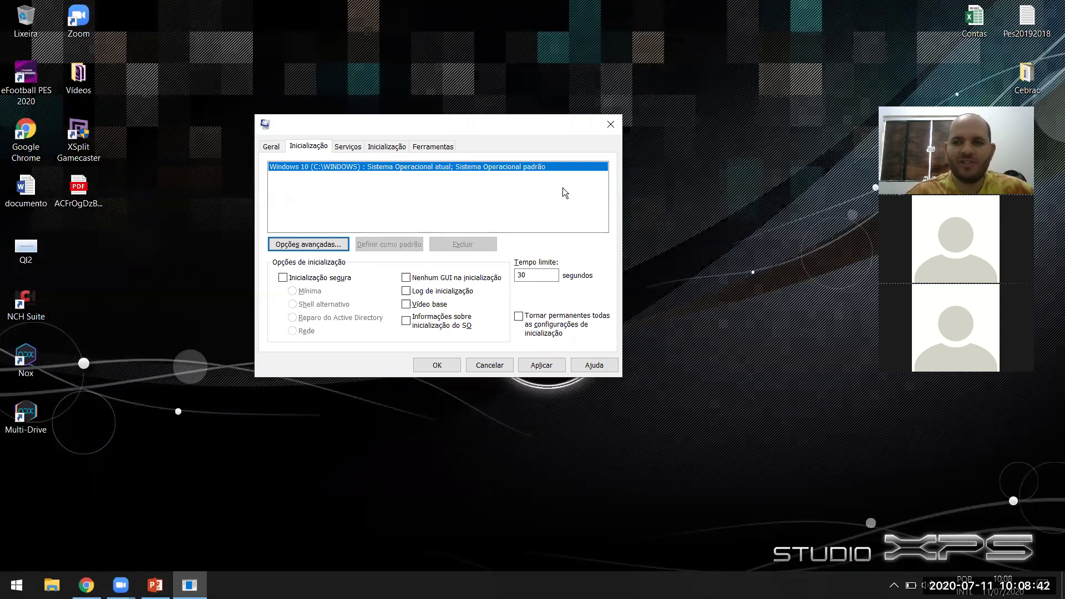
left_click(612, 132)
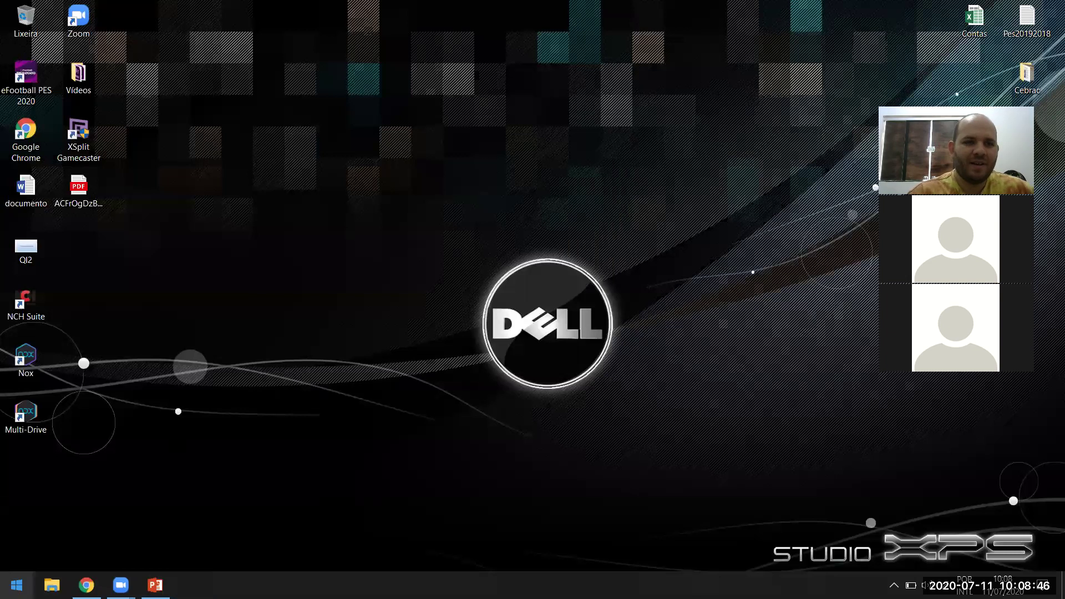
left_click(17, 585)
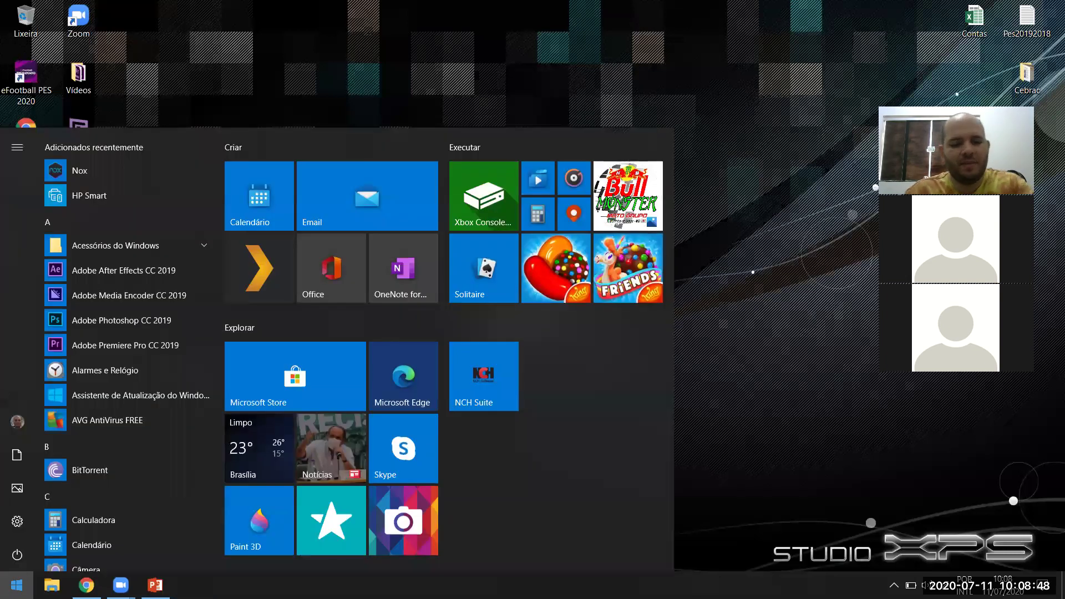
type("cc")
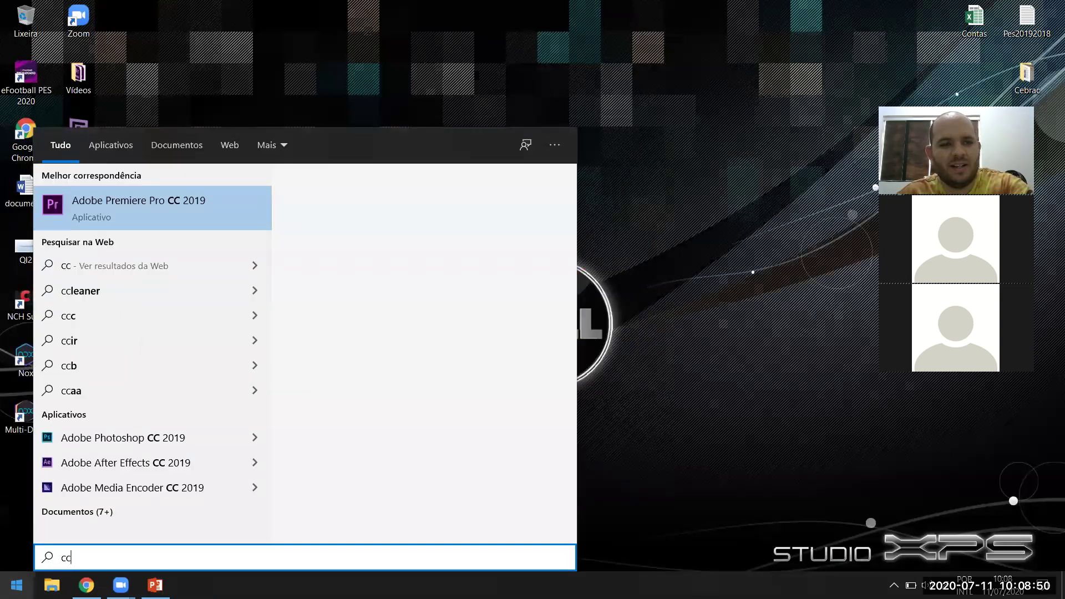
key("BackSpace")
key("BackSpace")
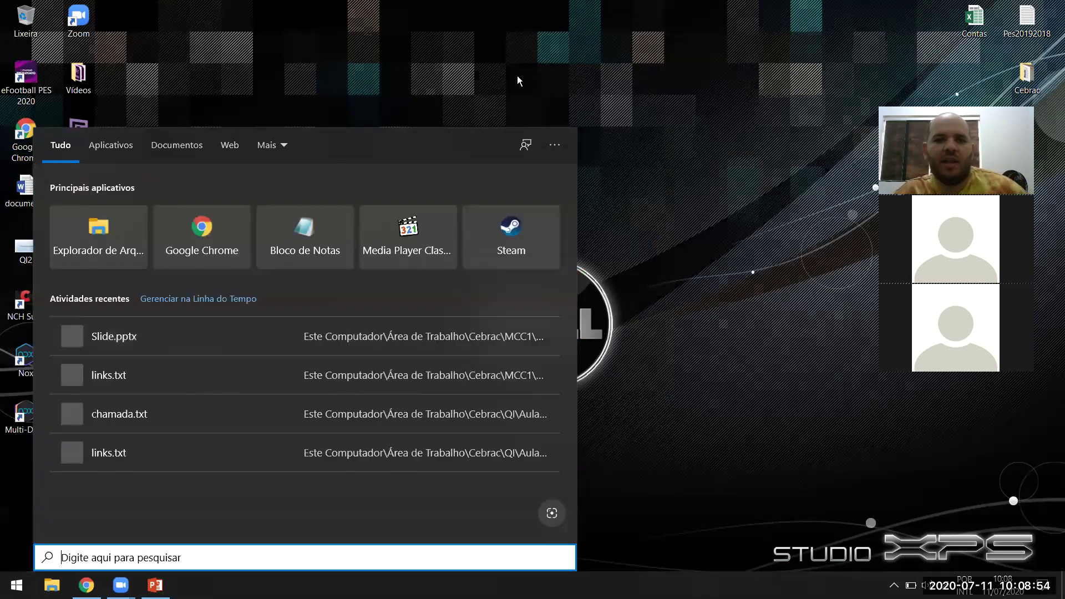
key("Escape")
Switch to Google Chrome and search the web for "download ccleaner"
left_click(86, 586)
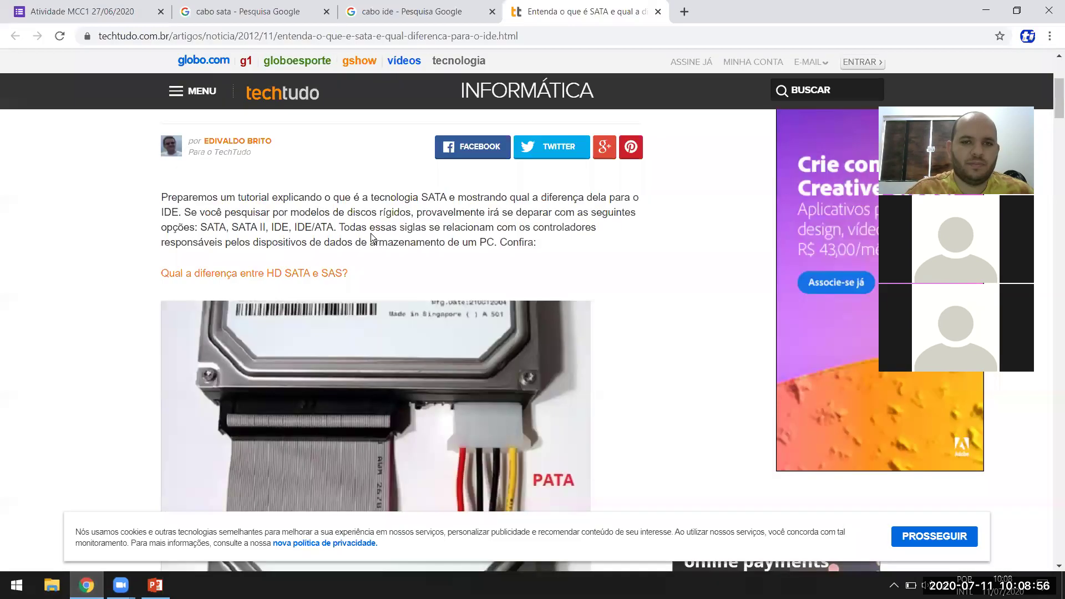
left_click(218, 36)
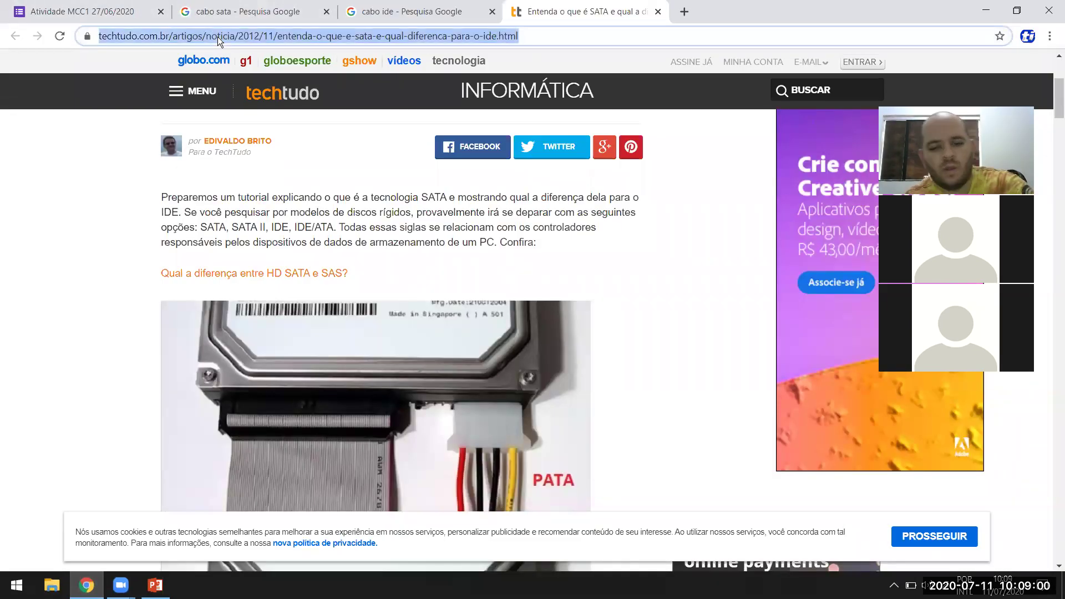
type("download ")
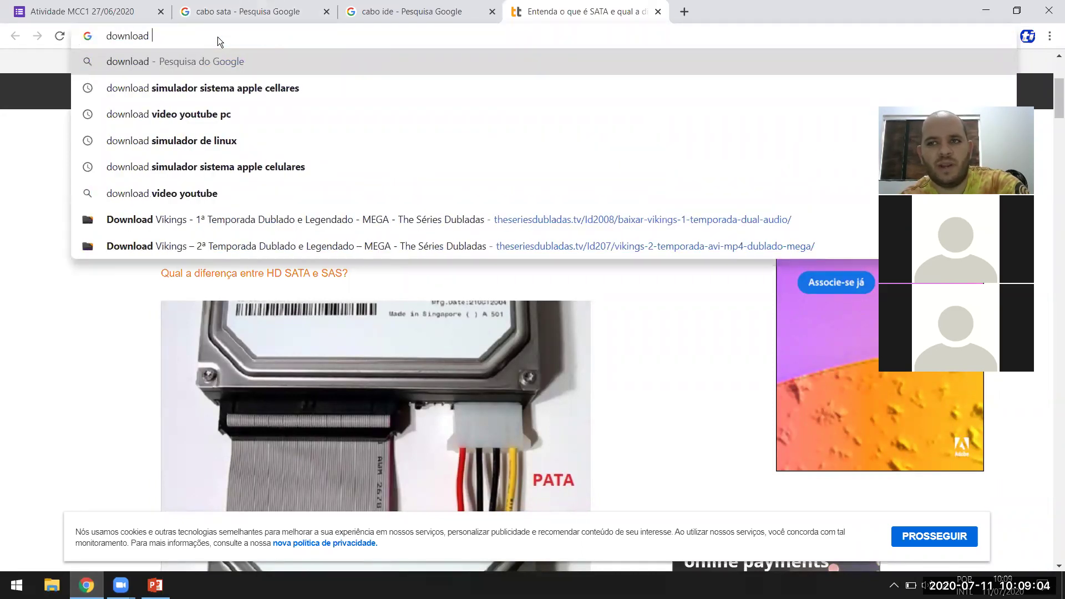
type("cc")
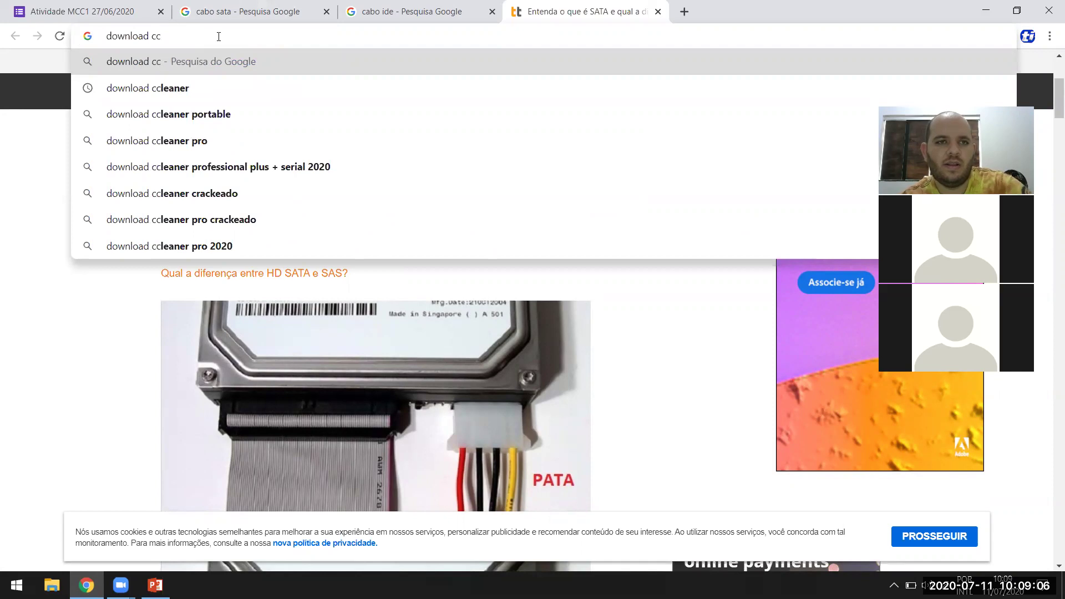
key("Down")
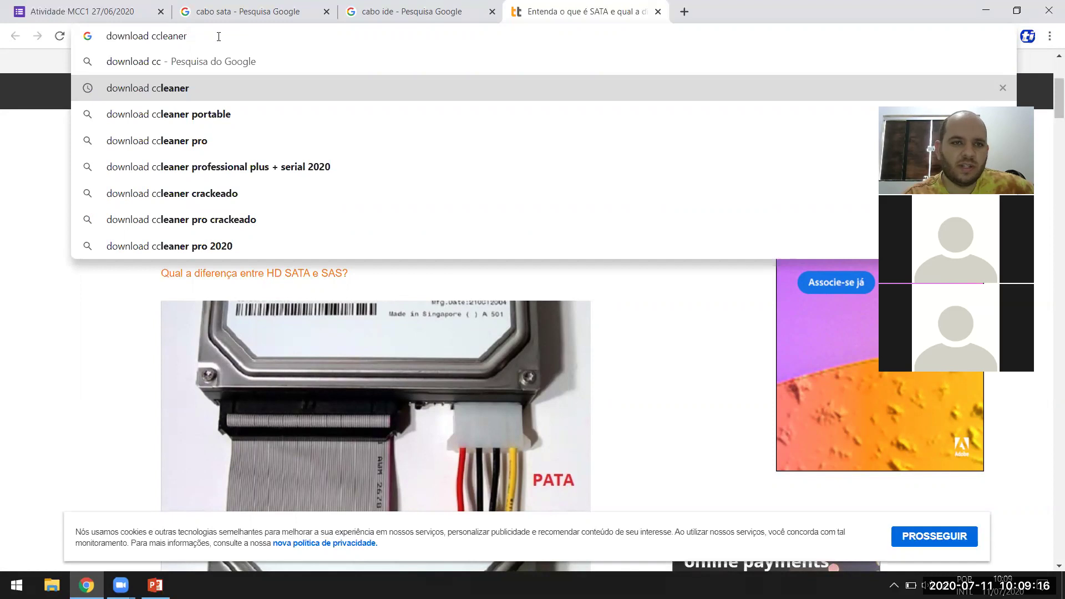
key("Return")
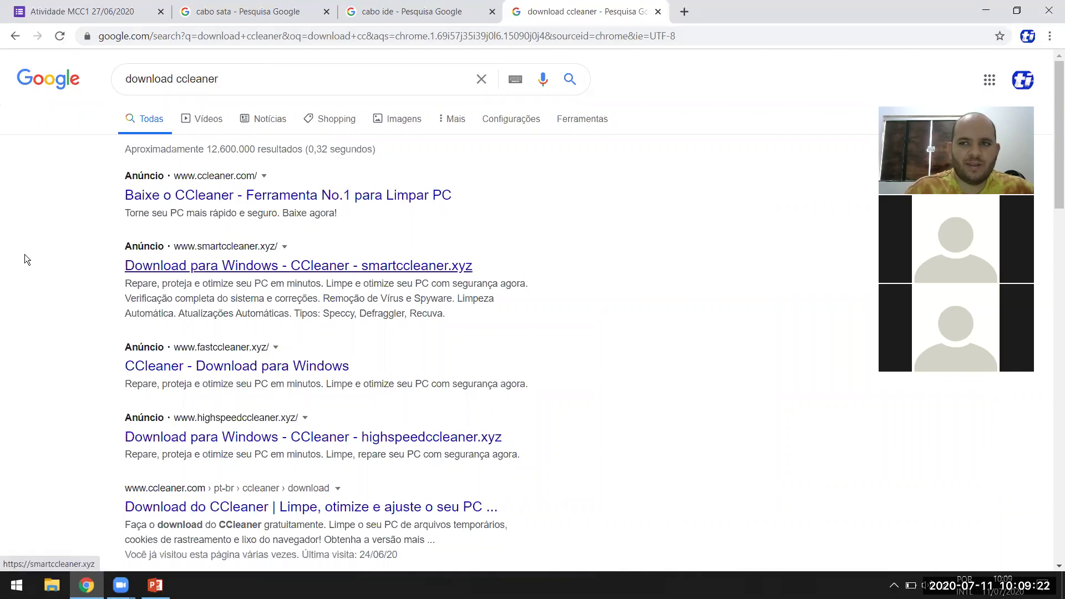
Open the official CCleaner download page on ccleaner.com and locate the download links of the free version
scroll(55, 313, "down", 1)
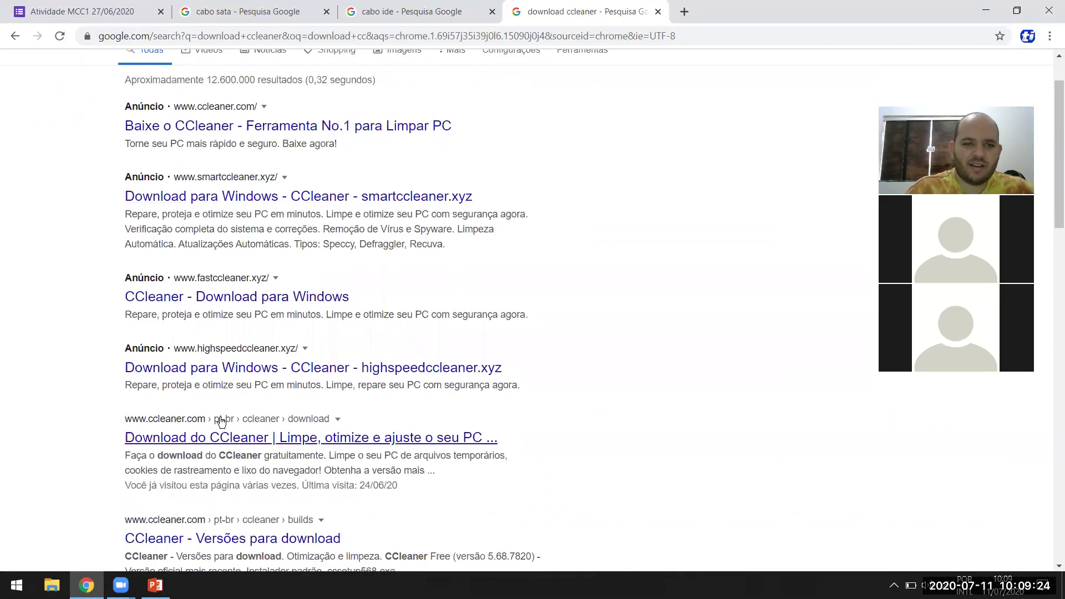
left_click(235, 441)
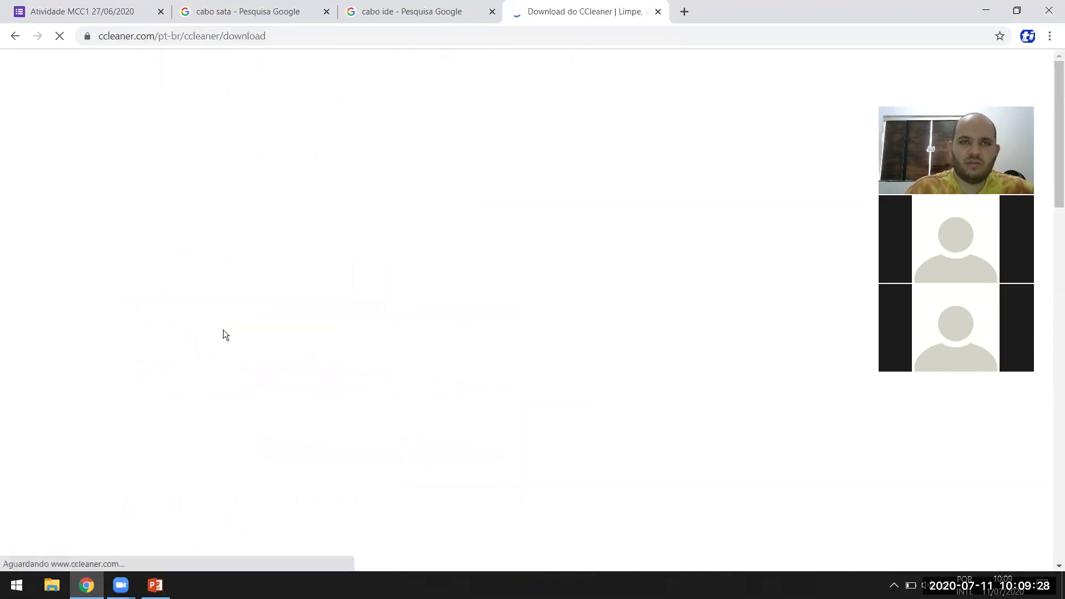
scroll(370, 242, "down", 1)
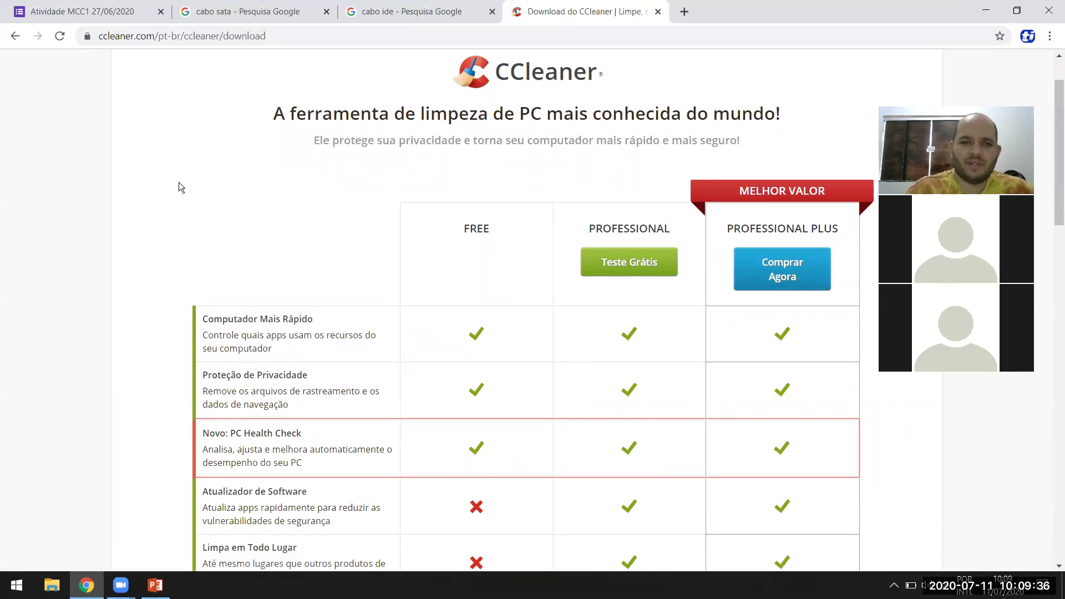
scroll(183, 182, "up", 1)
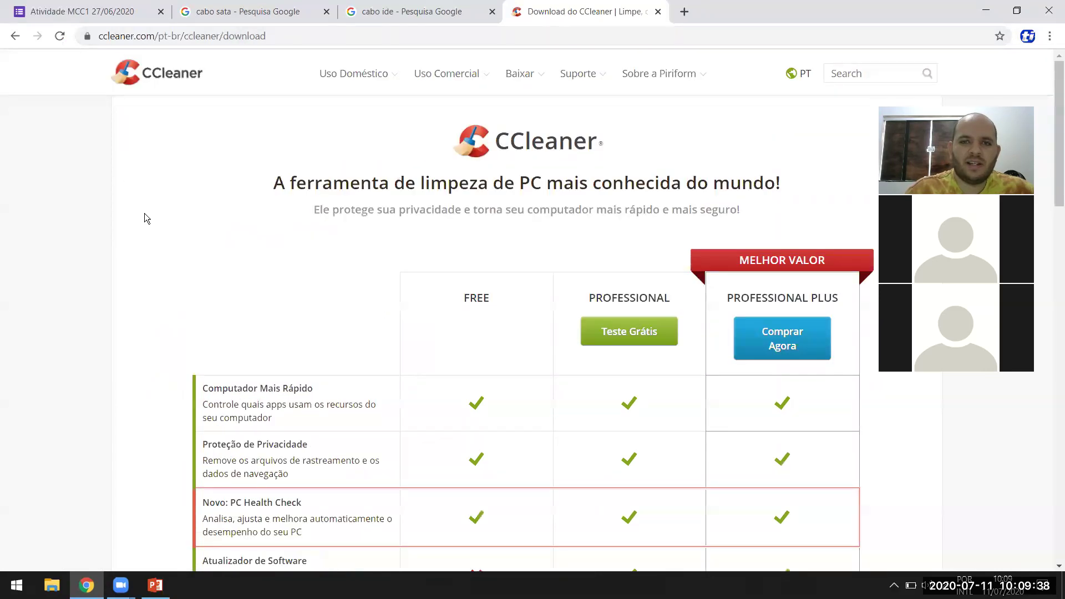
scroll(144, 213, "down", 10)
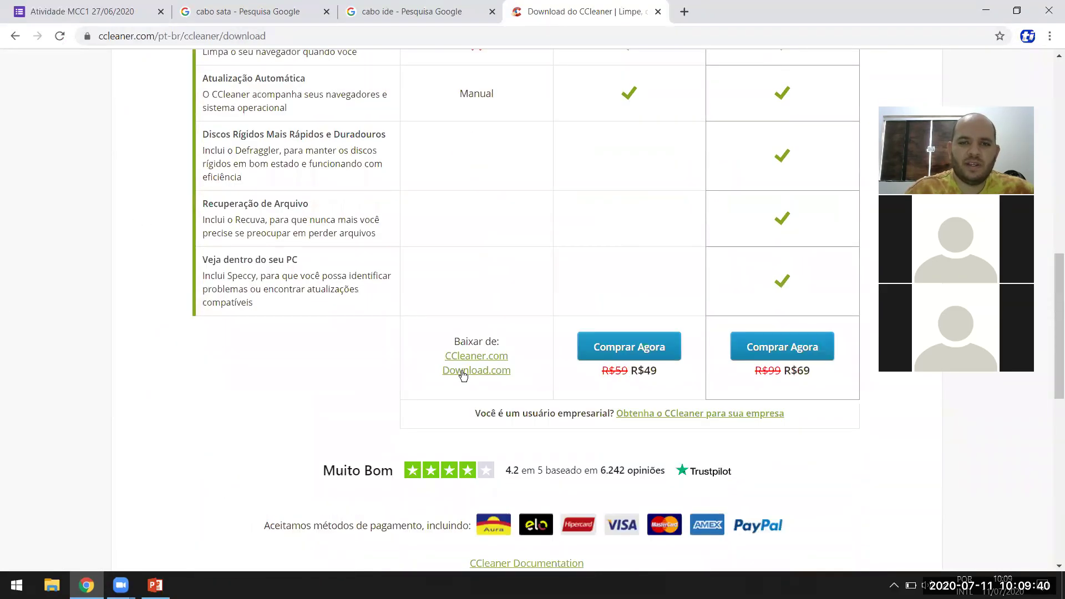
Download the free version of CCleaner from the CCleaner.com link and run the downloaded installer
left_click(472, 358)
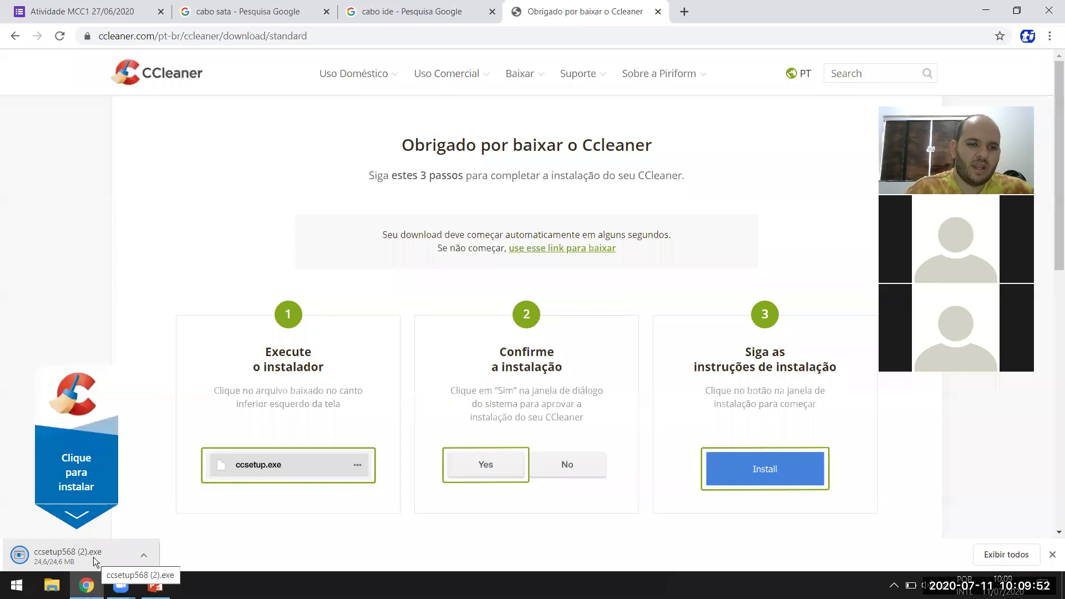
left_click(93, 557)
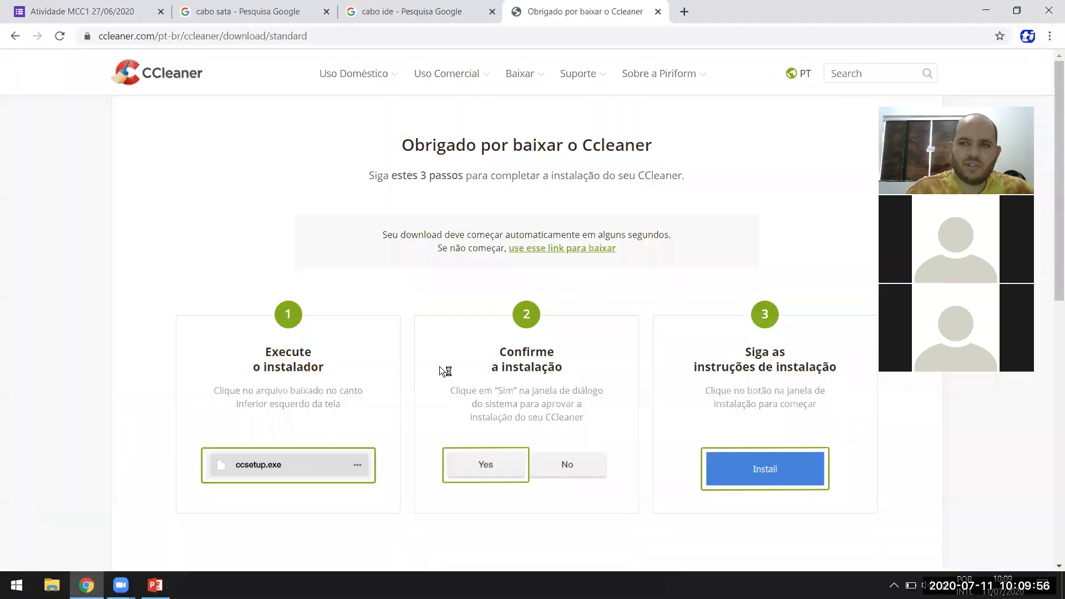
left_click(439, 366)
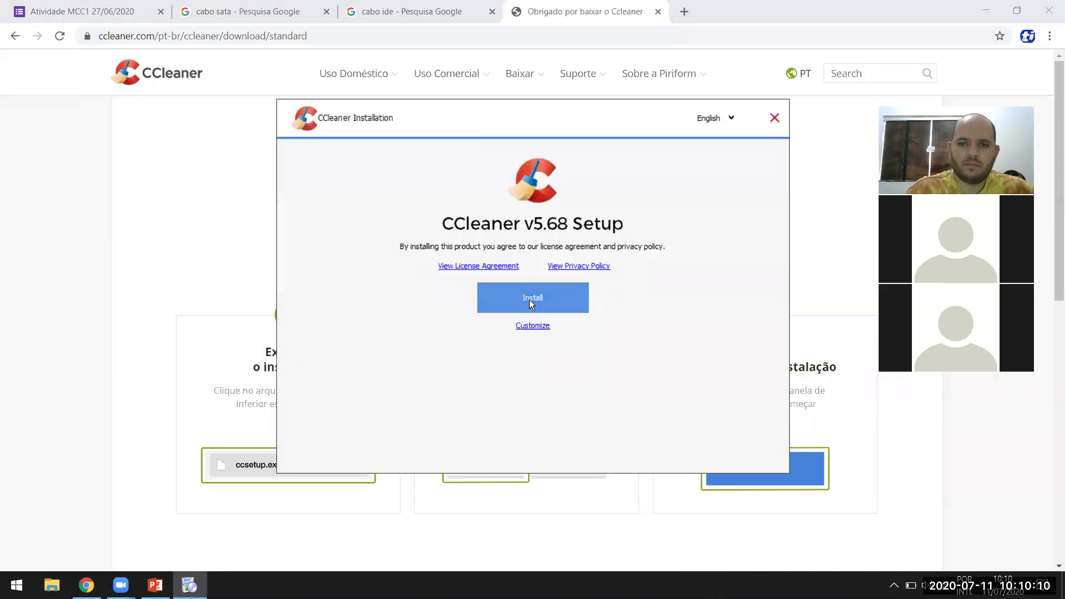
Install CCleaner v5.68 with the default options, launch it without the release notes, and dismiss the Health Check announcement
left_click(529, 300)
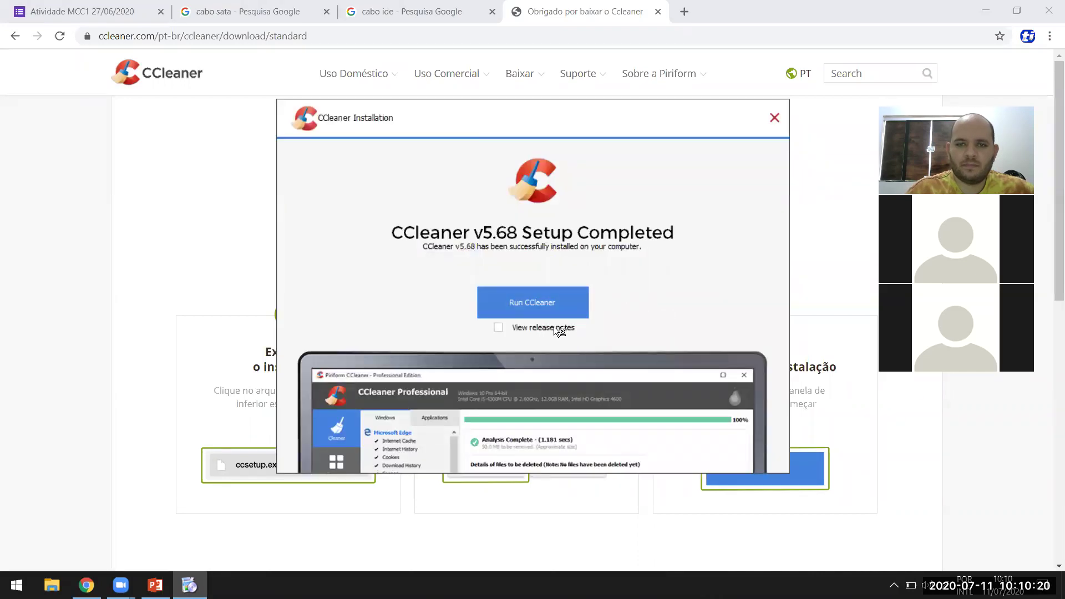
left_click(560, 308)
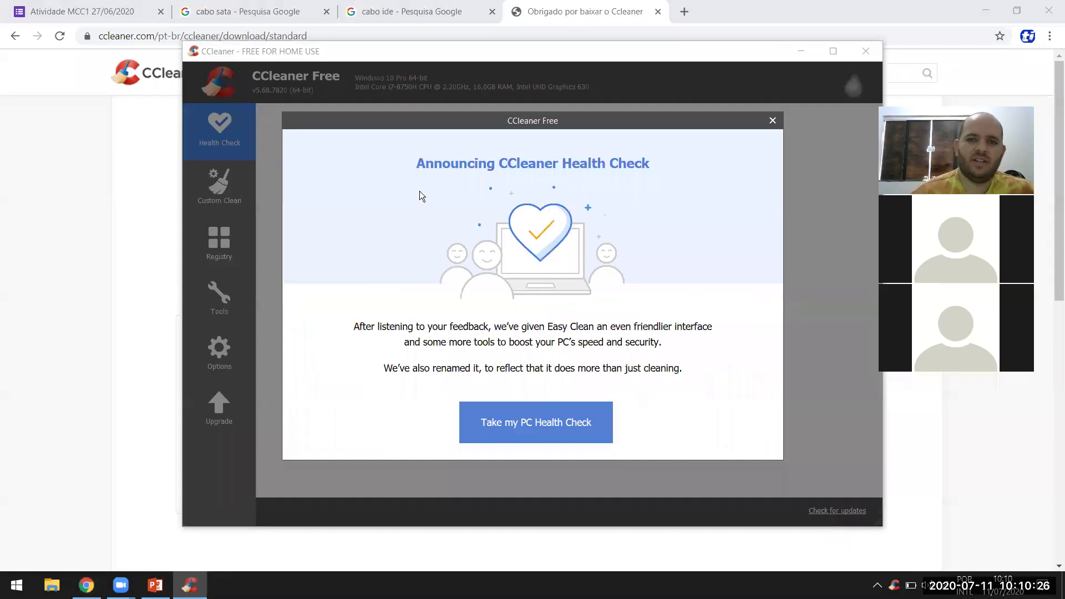
left_click(772, 122)
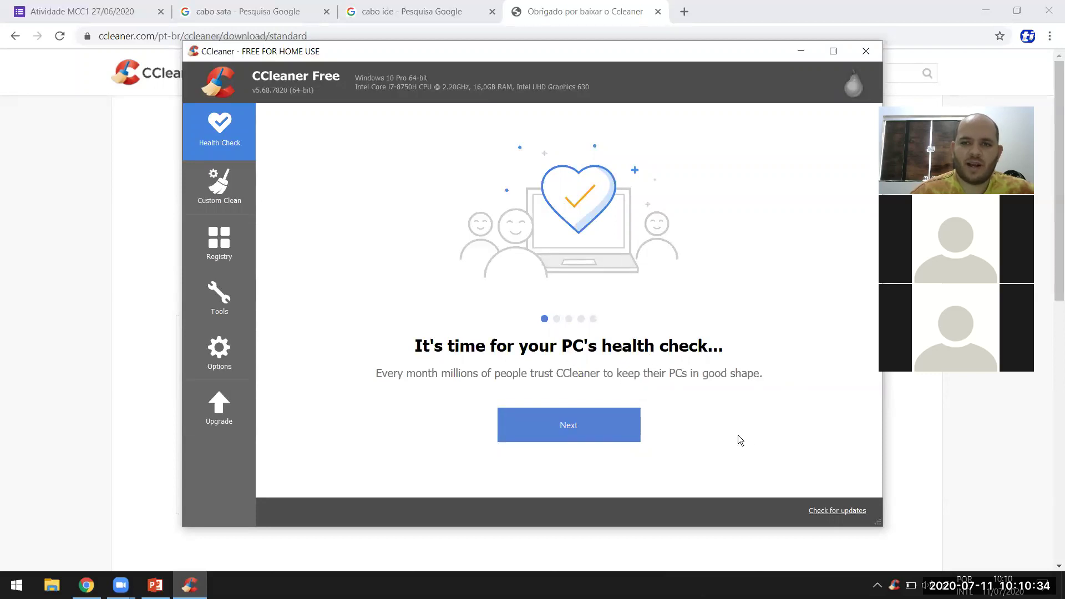
Go through the Health Check introduction and start the PC analysis, allowing it to close Google Chrome
left_click(591, 430)
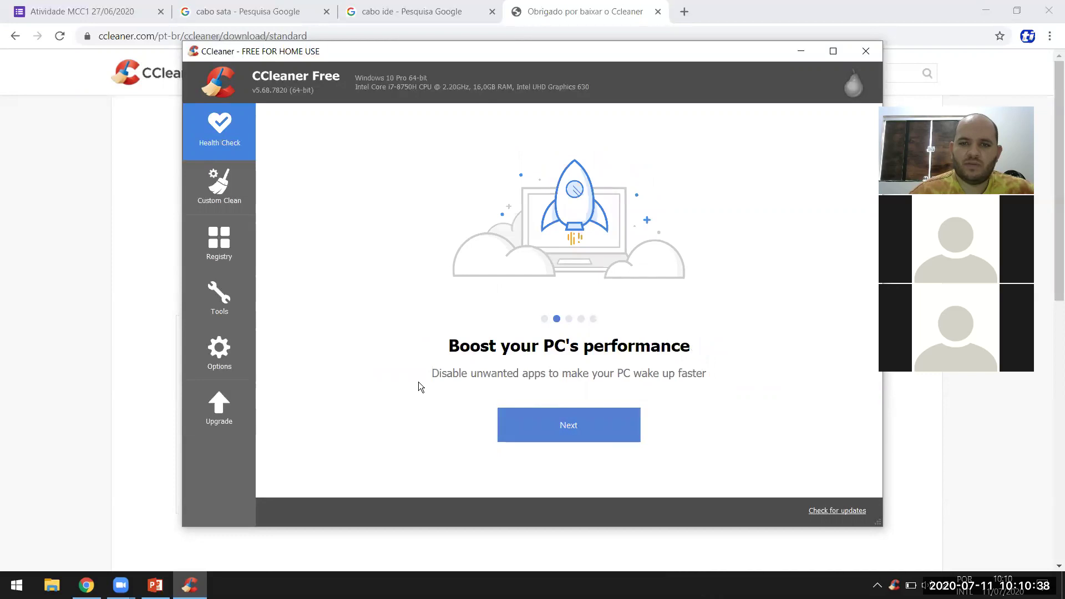
left_click(601, 427)
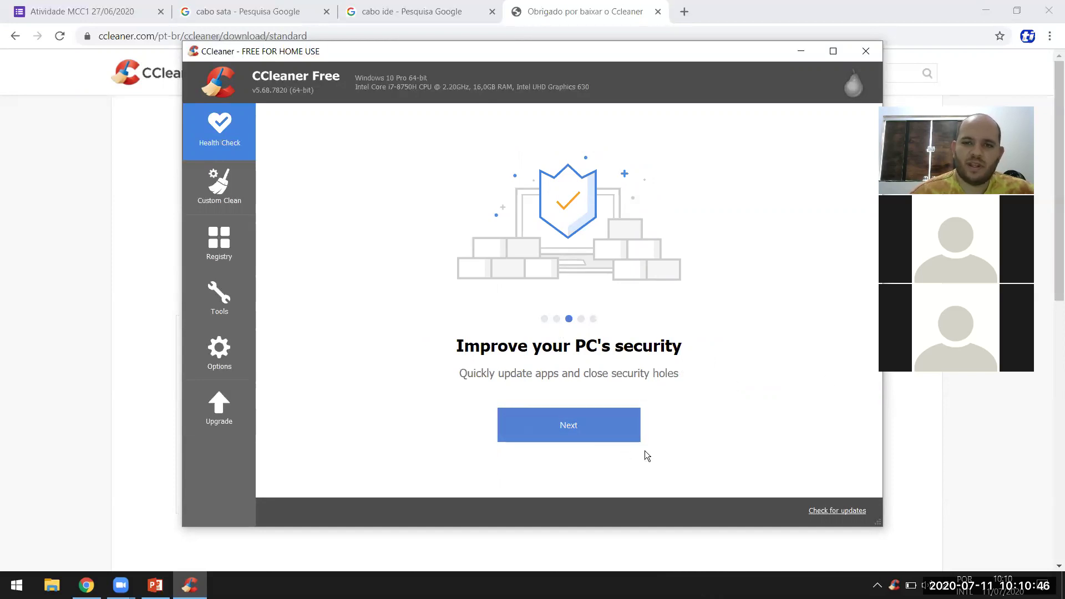
left_click(577, 427)
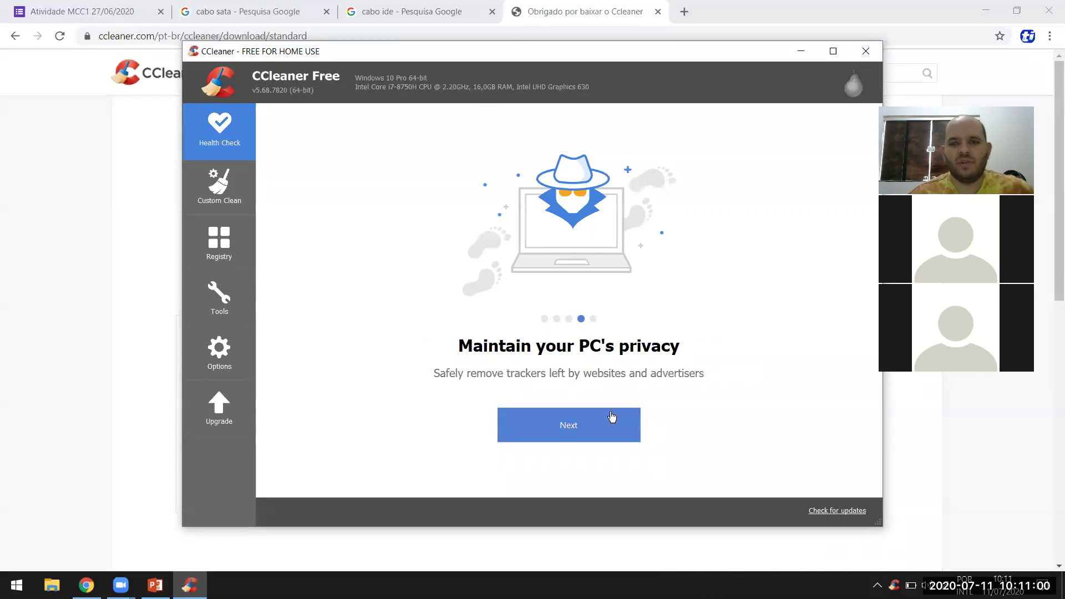
left_click(563, 434)
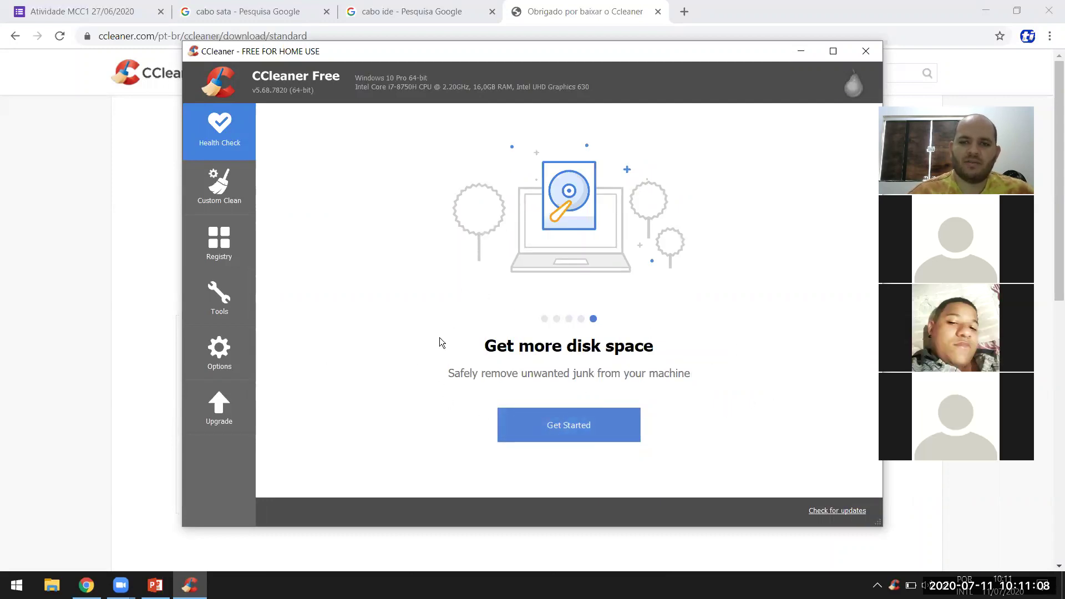
left_click(577, 434)
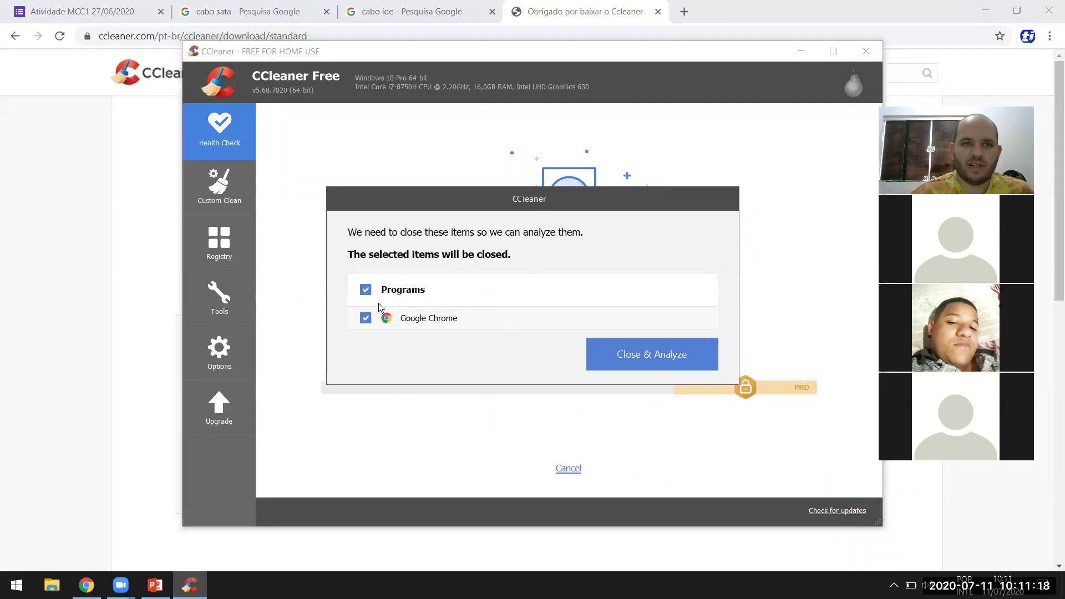
left_click(647, 357)
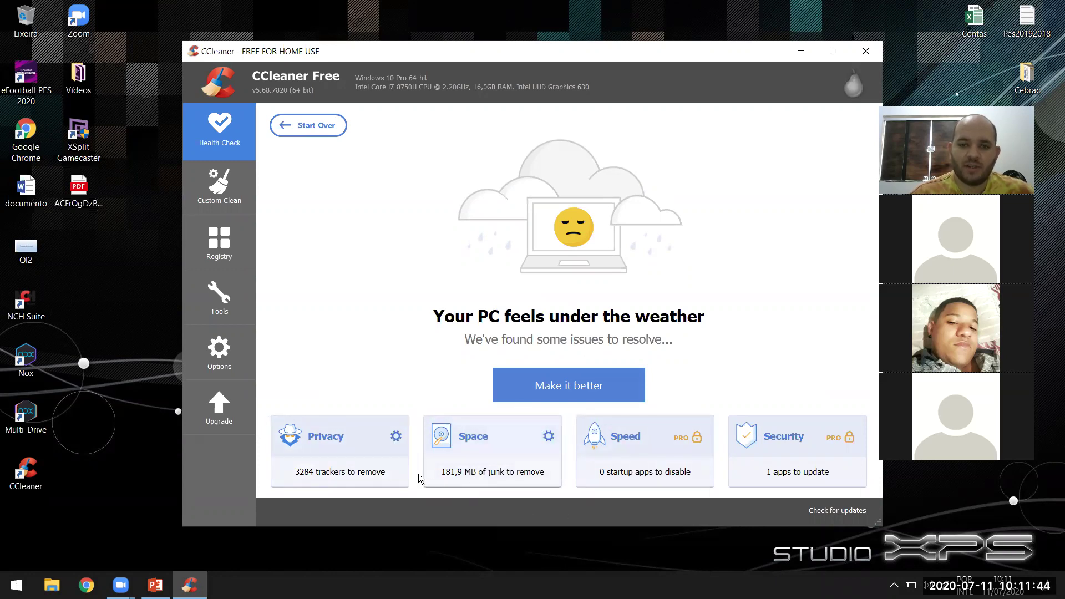
Clean up the privacy and space issues found by Health Check, and close CCleaner along with its Smart Cleaning notification
left_click(573, 388)
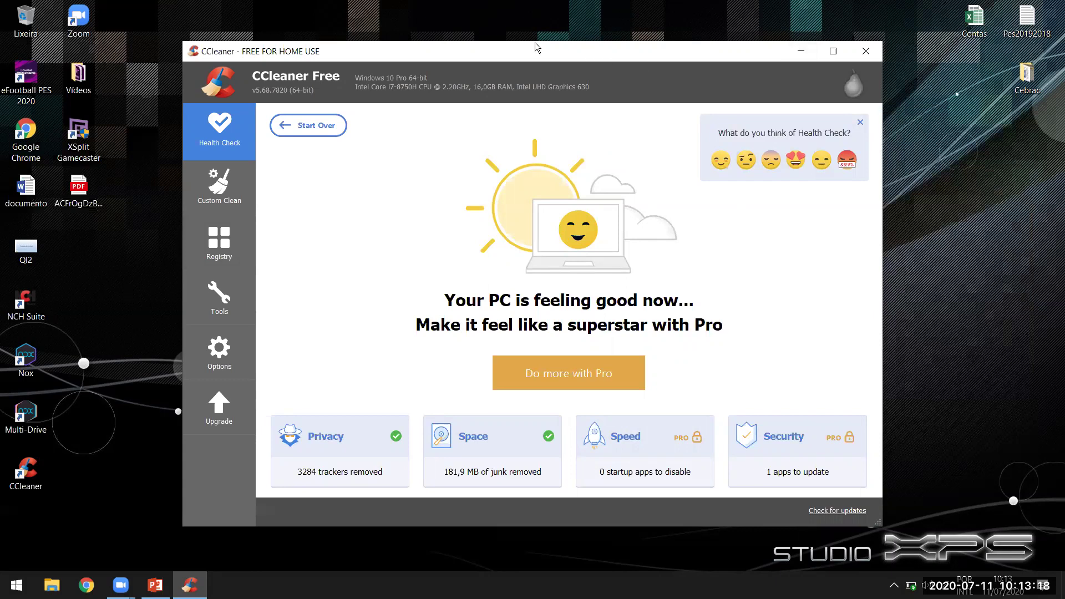
left_click_drag(534, 42, 550, 19)
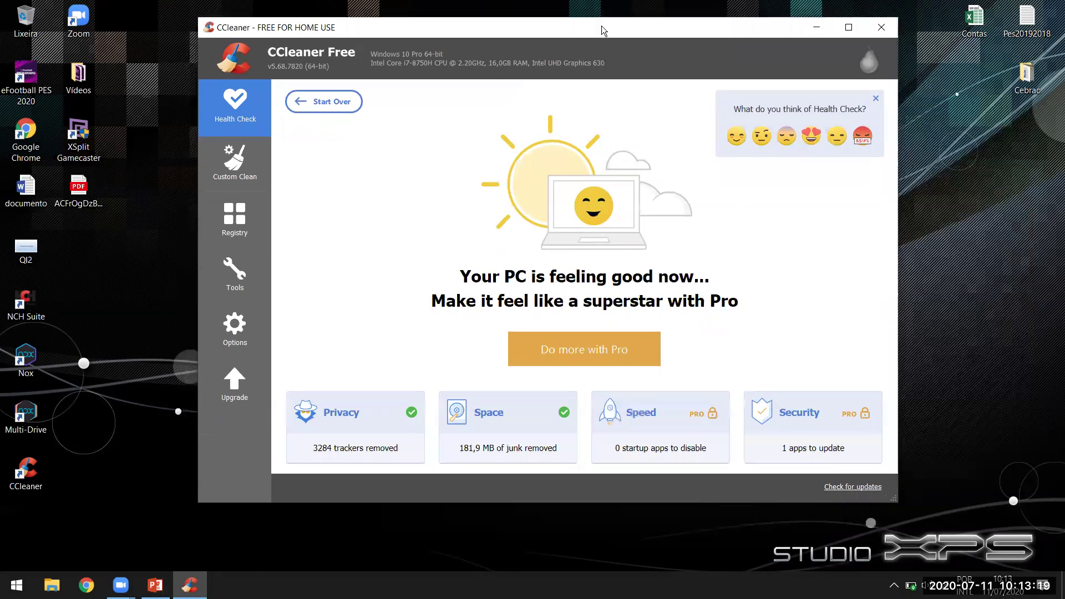
left_click(881, 28)
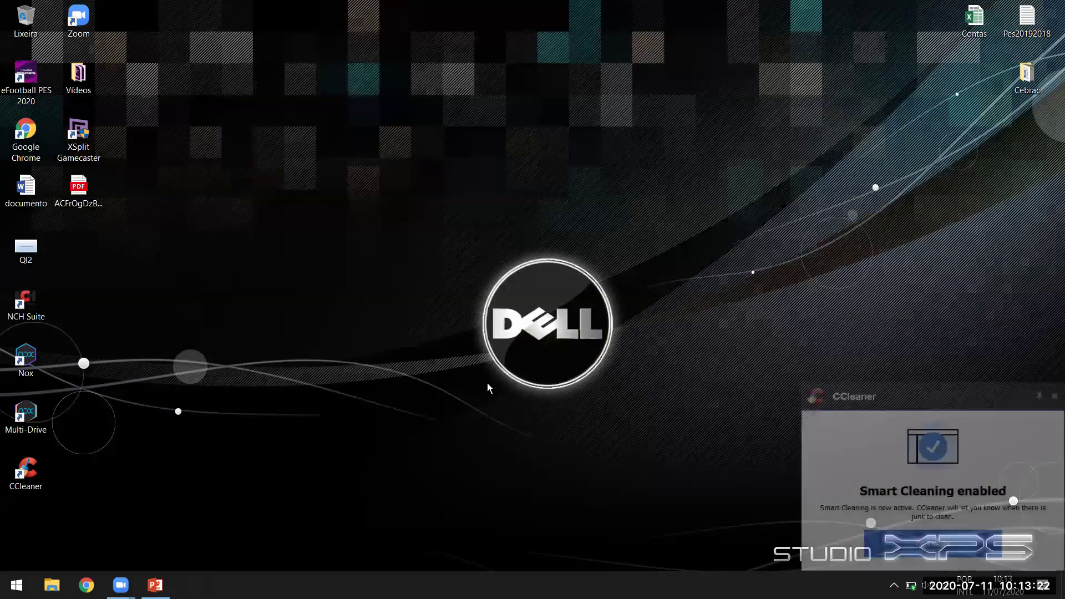
left_click(1055, 396)
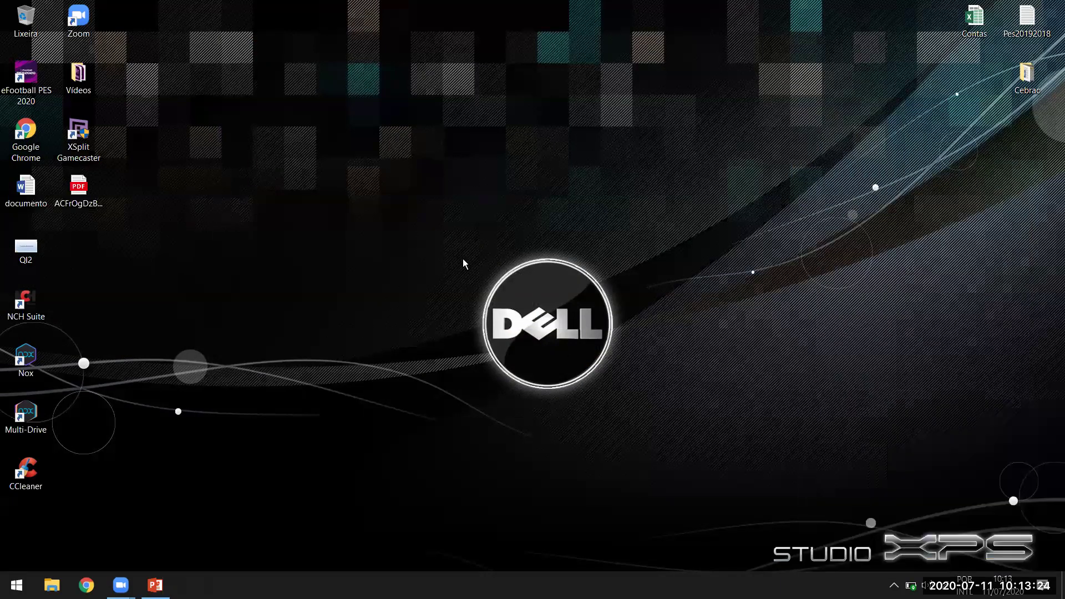